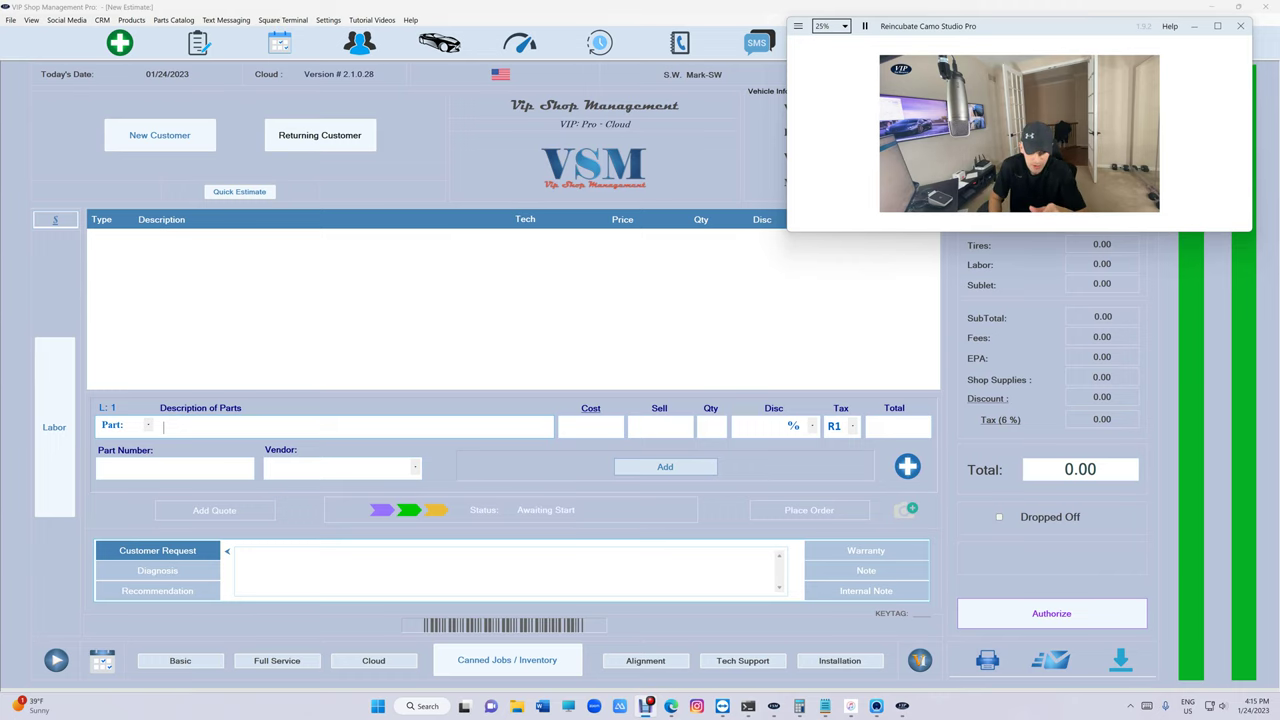
- Open the January 2023 balance sheet from Reports, entering the reports passcode
{"action": "left_click", "coordinate": [1002, 7]}
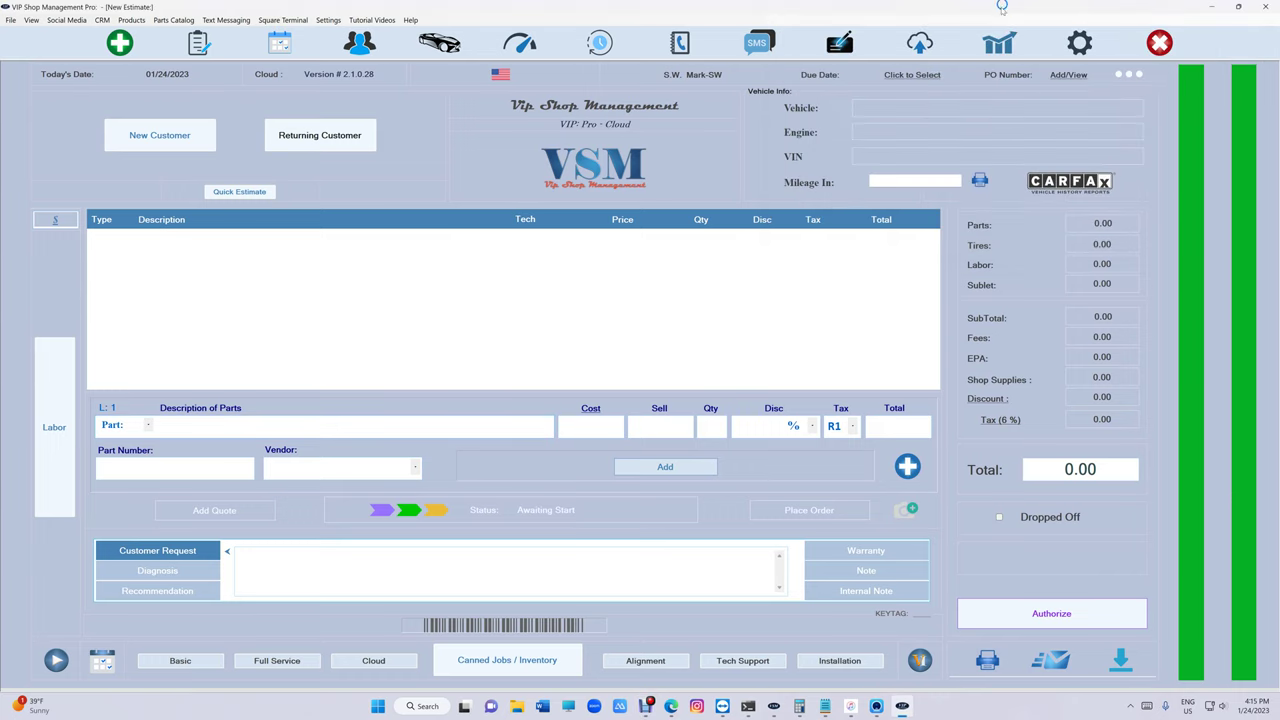
{"action": "left_click", "coordinate": [999, 42]}
{"action": "type", "text": "1234"}
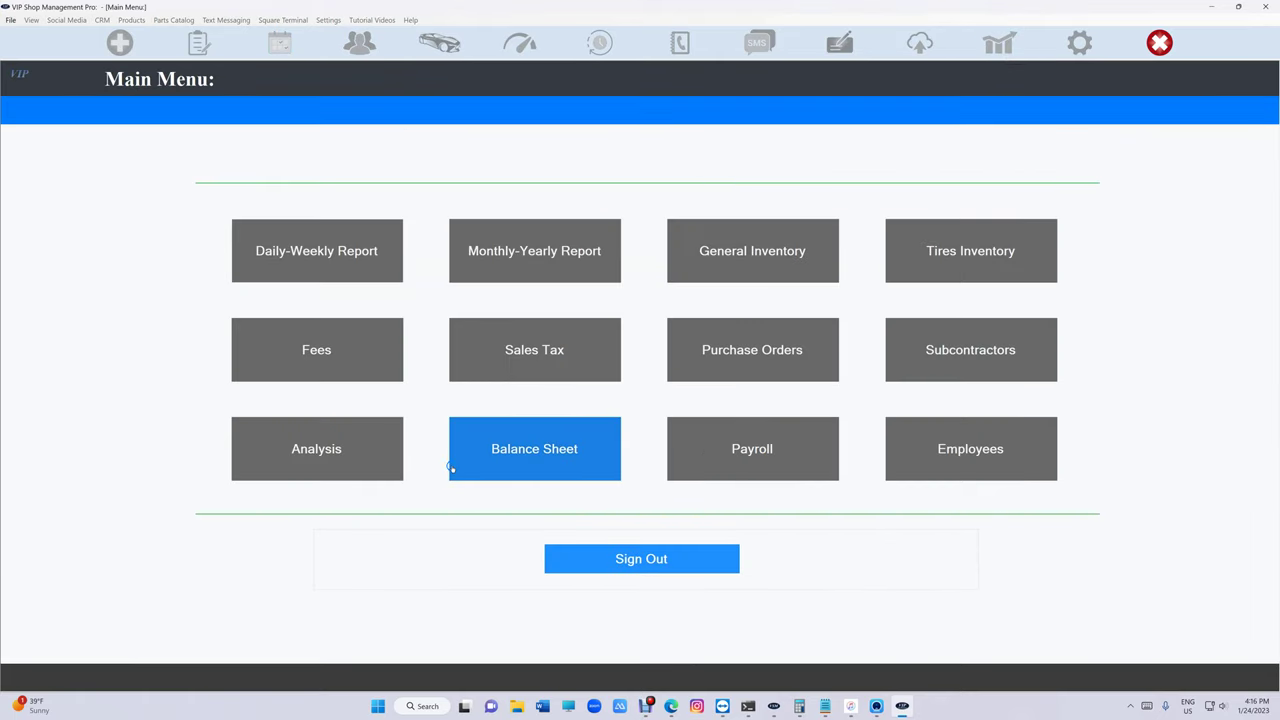
{"action": "left_click", "coordinate": [451, 468]}
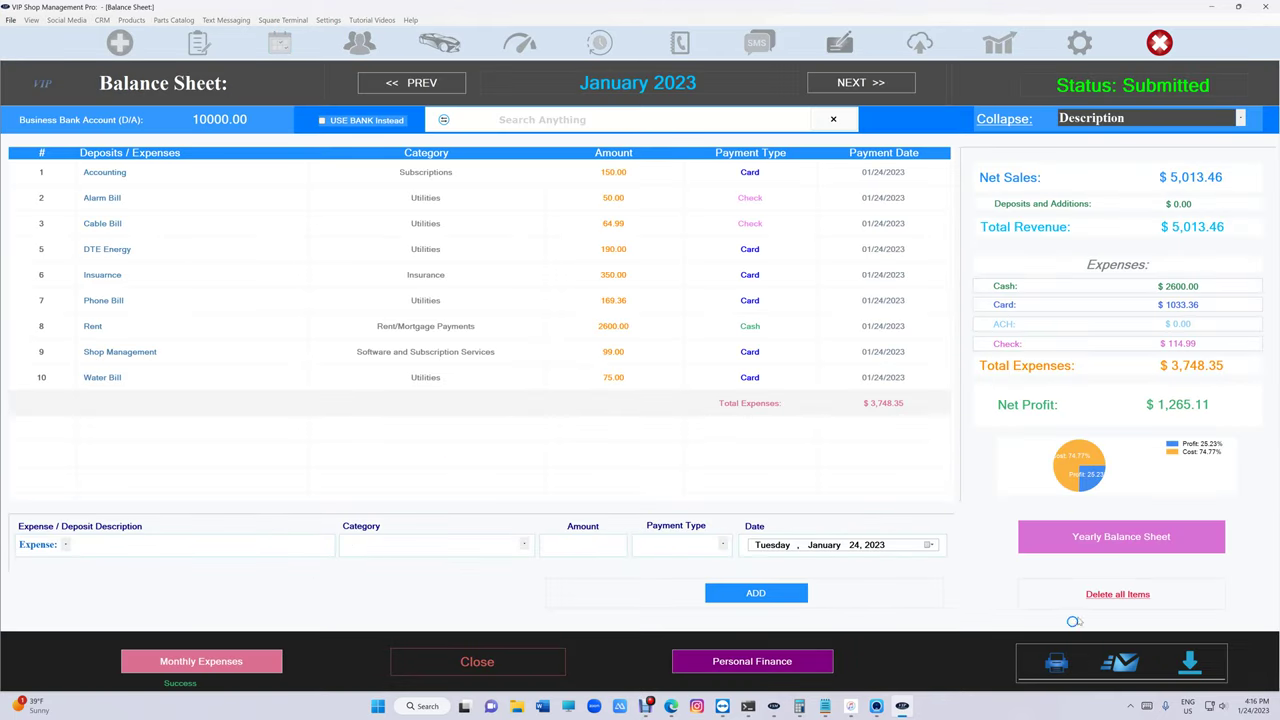
- Delete all balance sheet items and auto-populate the nine monthly expenses totalling $3,748.35
{"action": "left_click", "coordinate": [1115, 595]}
{"action": "left_click", "coordinate": [442, 305]}
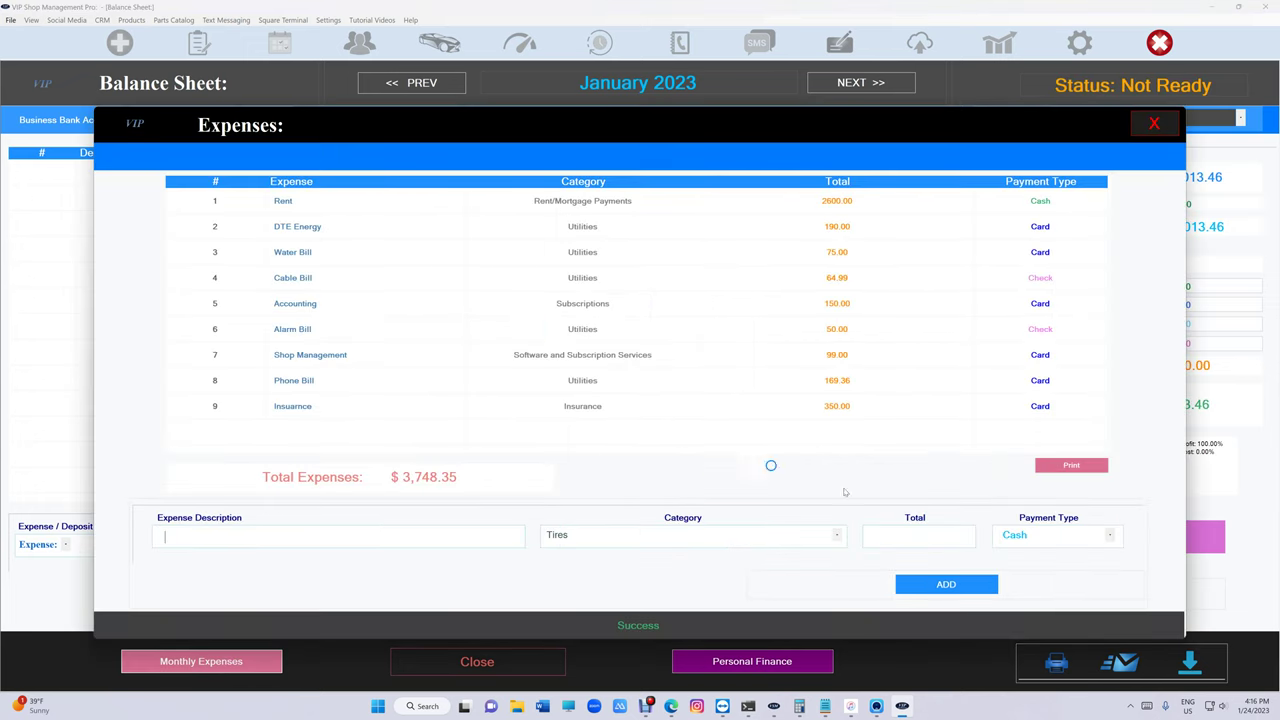
{"action": "left_click", "coordinate": [1153, 124]}
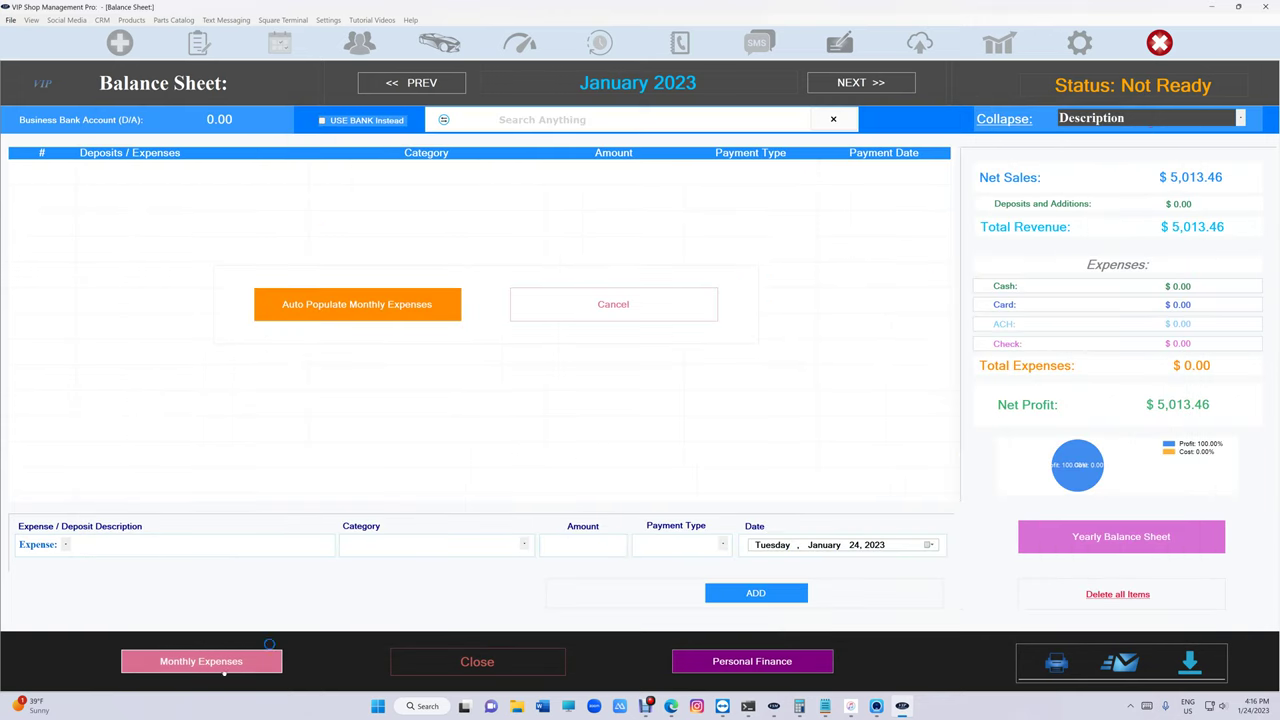
{"action": "left_click", "coordinate": [240, 662]}
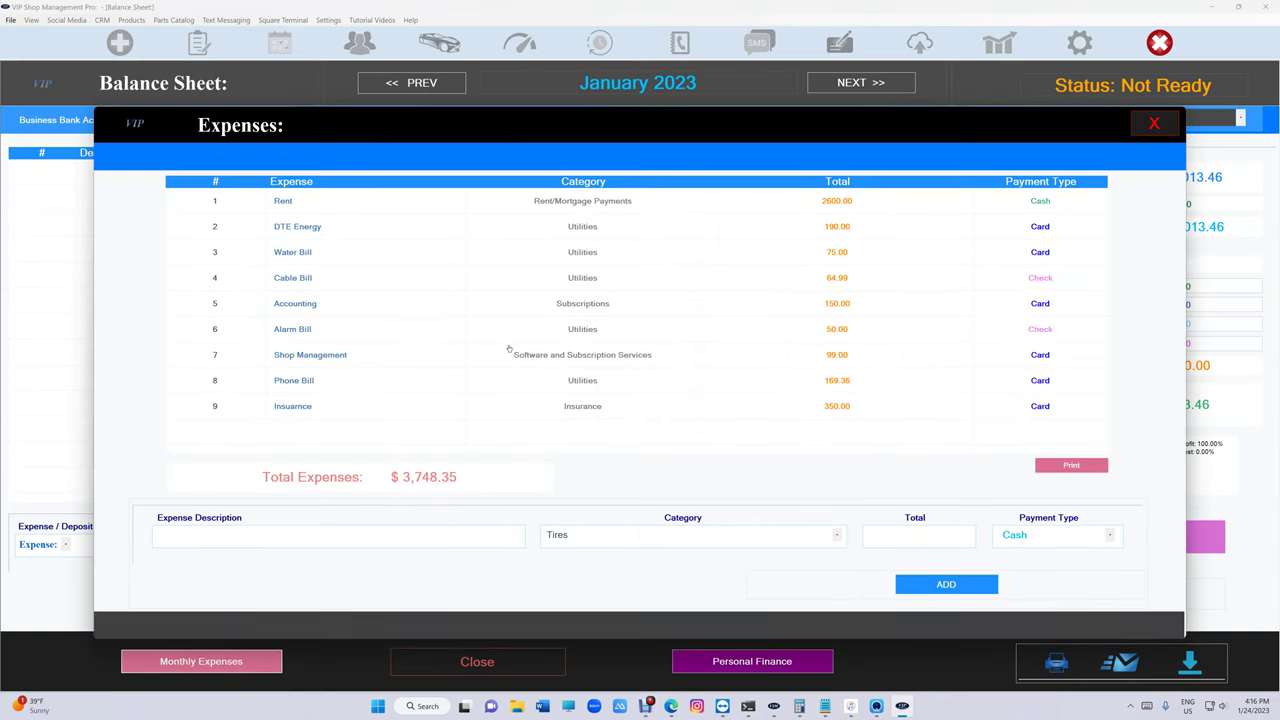
{"action": "left_click", "coordinate": [1153, 123]}
{"action": "left_click", "coordinate": [402, 306]}
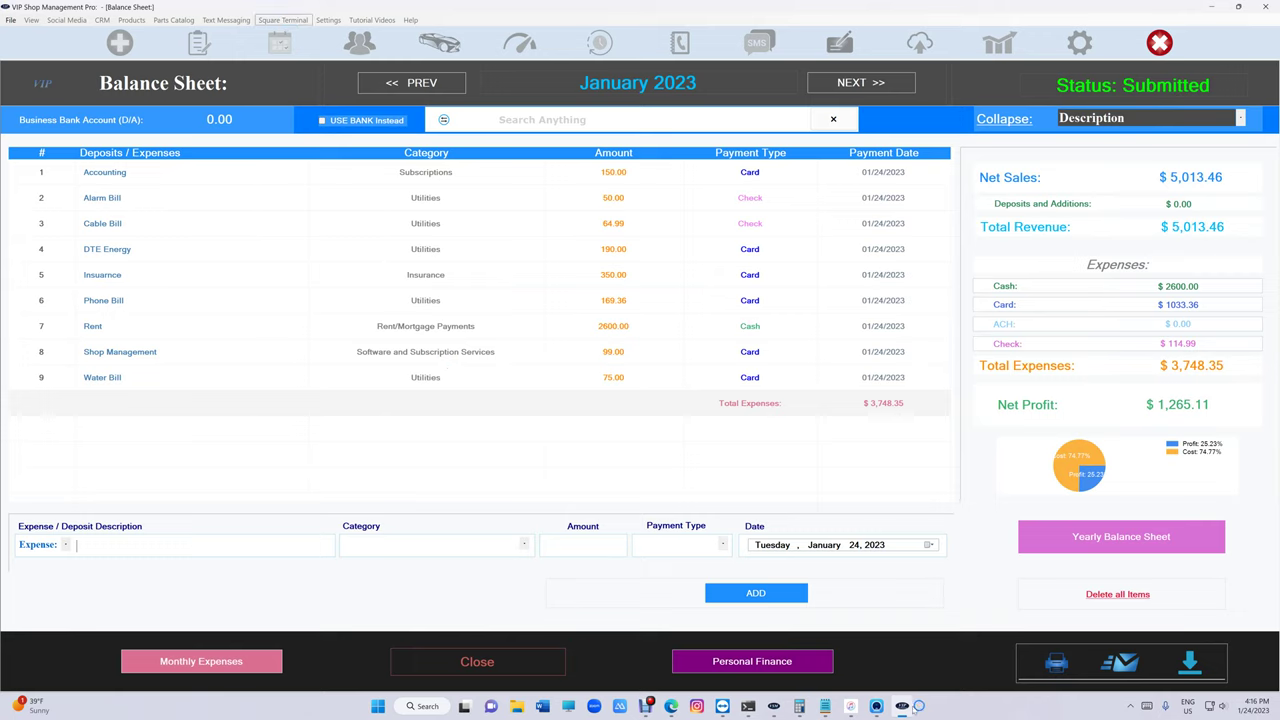
- Enter 45365.29 as January 2023's Business Bank Account amount and save it
{"action": "left_click", "coordinate": [876, 707]}
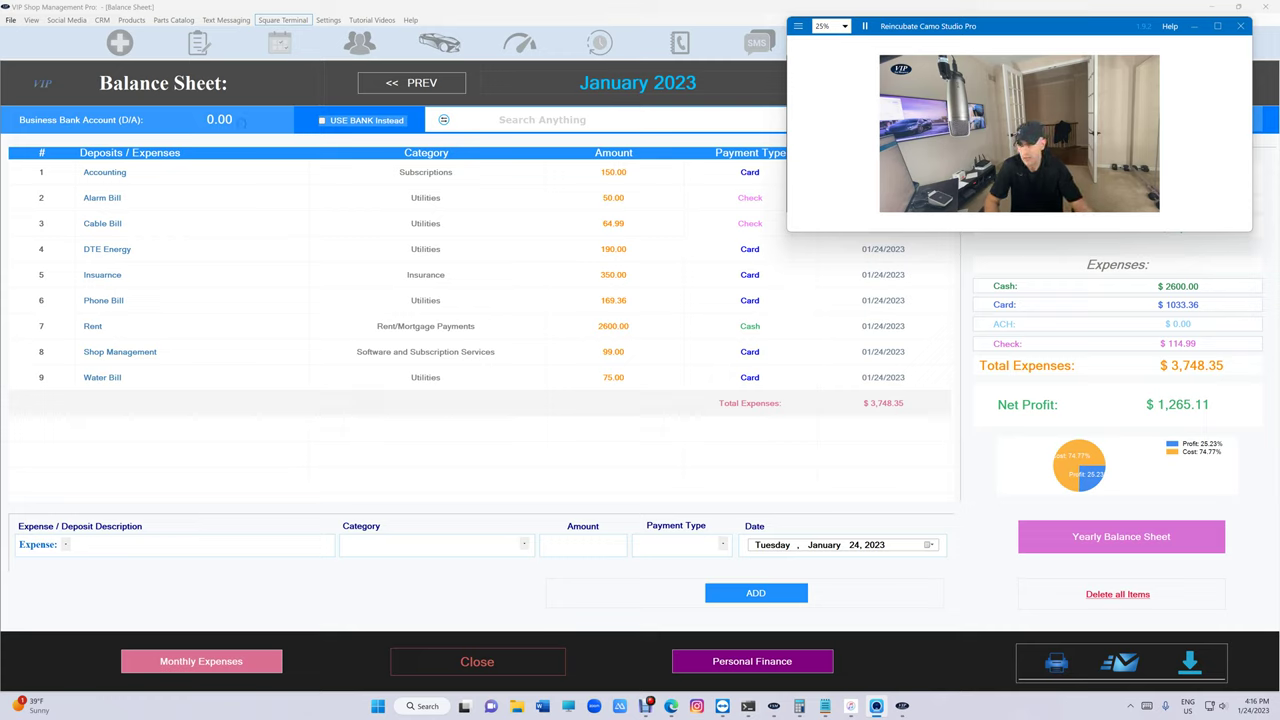
{"action": "left_click", "coordinate": [240, 120]}
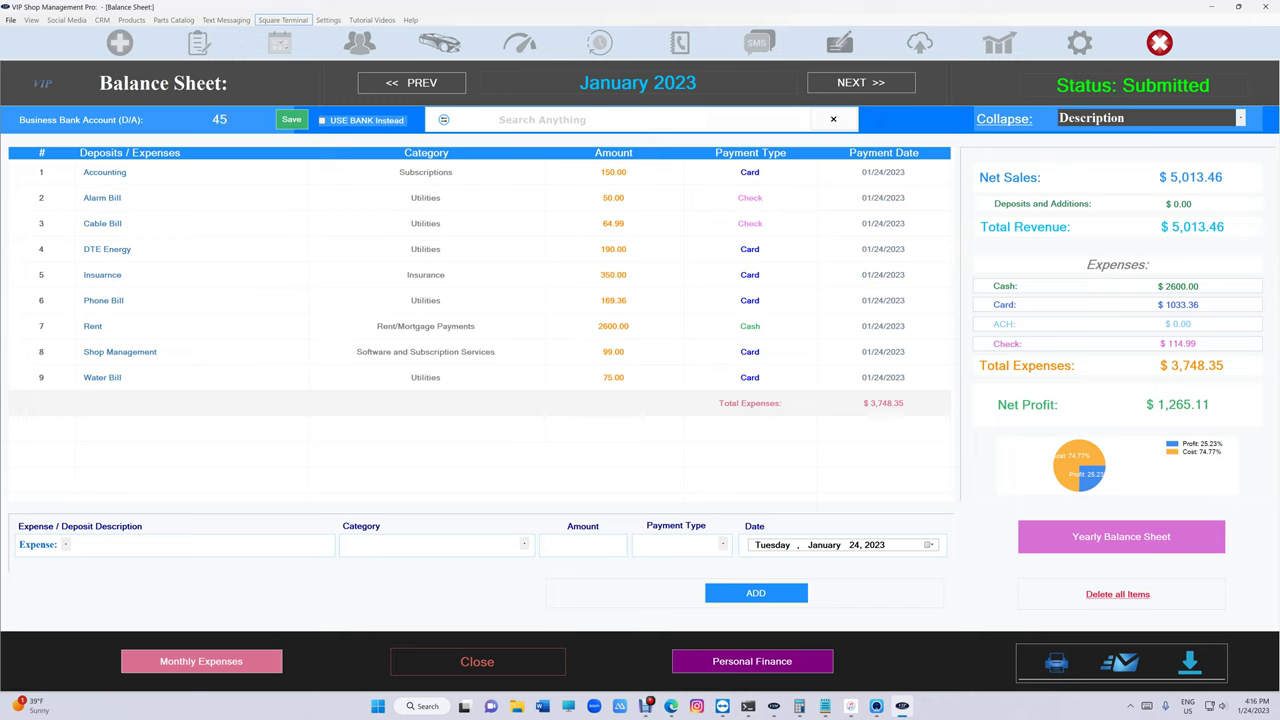
{"action": "type", "text": "45365.29"}
{"action": "left_click", "coordinate": [291, 119]}
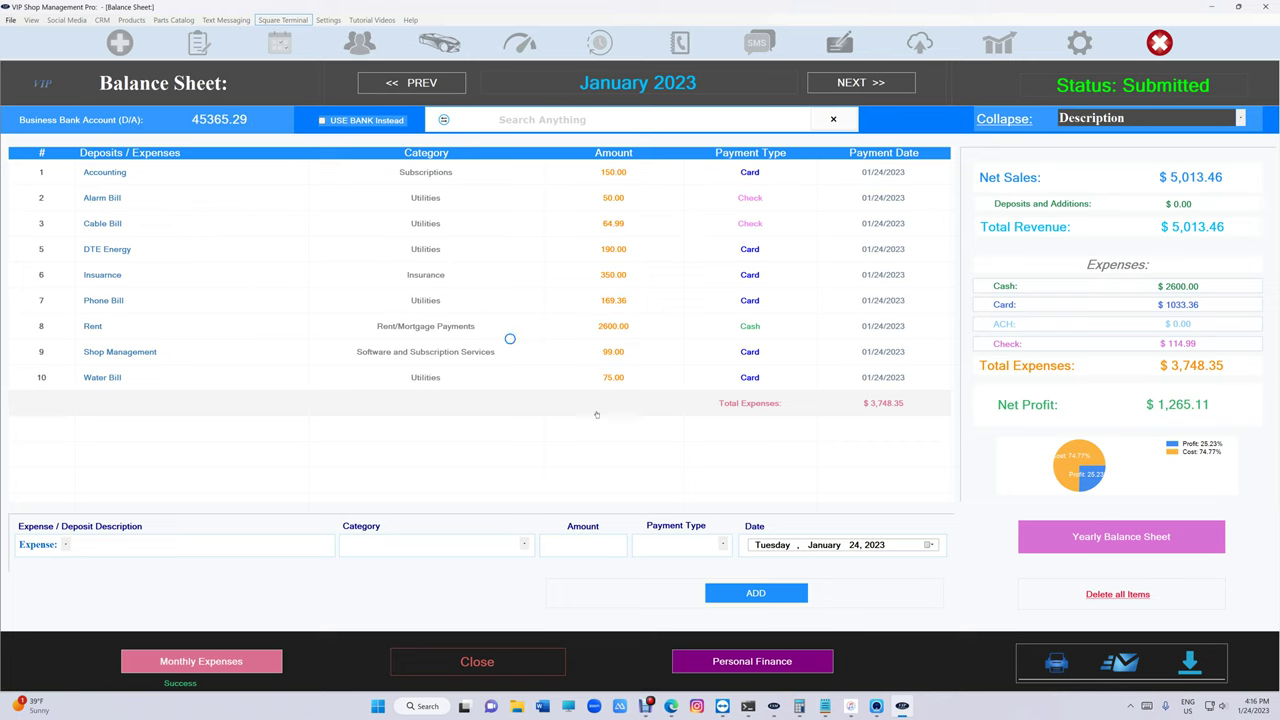
{"action": "left_click", "coordinate": [875, 706]}
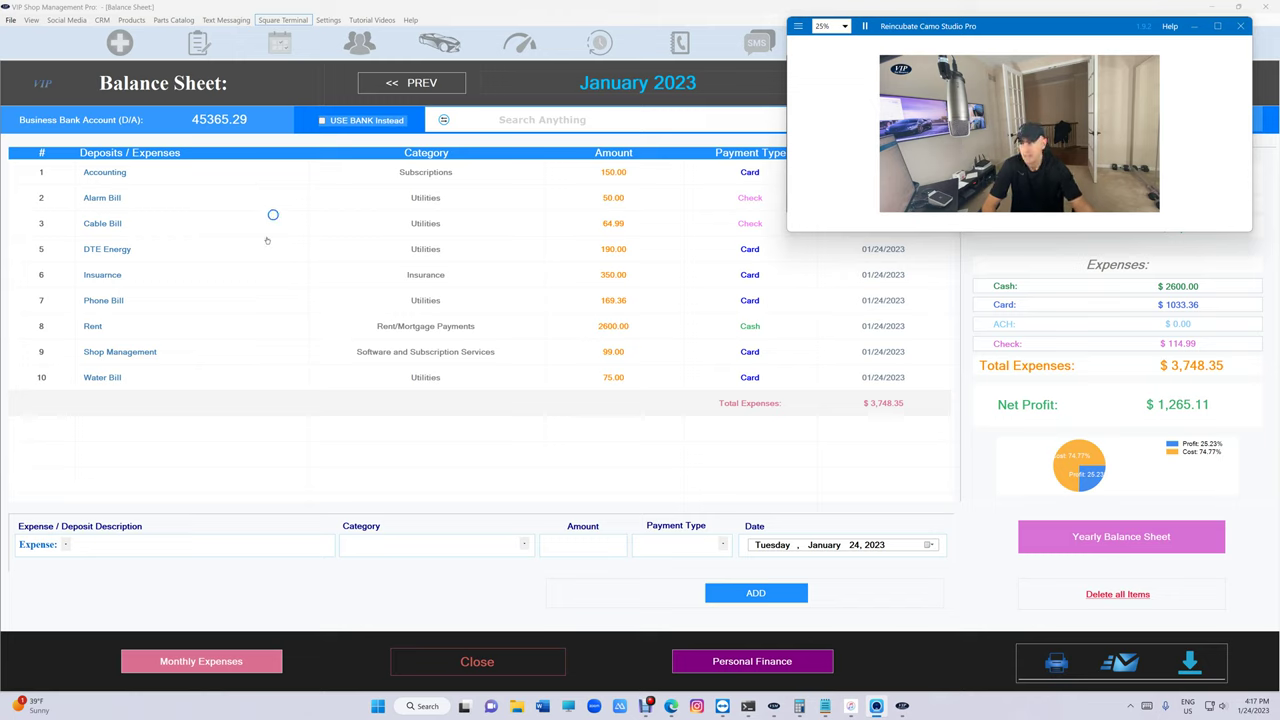
- Change the Rent expense's payment type to Check and update it
{"action": "left_click", "coordinate": [113, 329]}
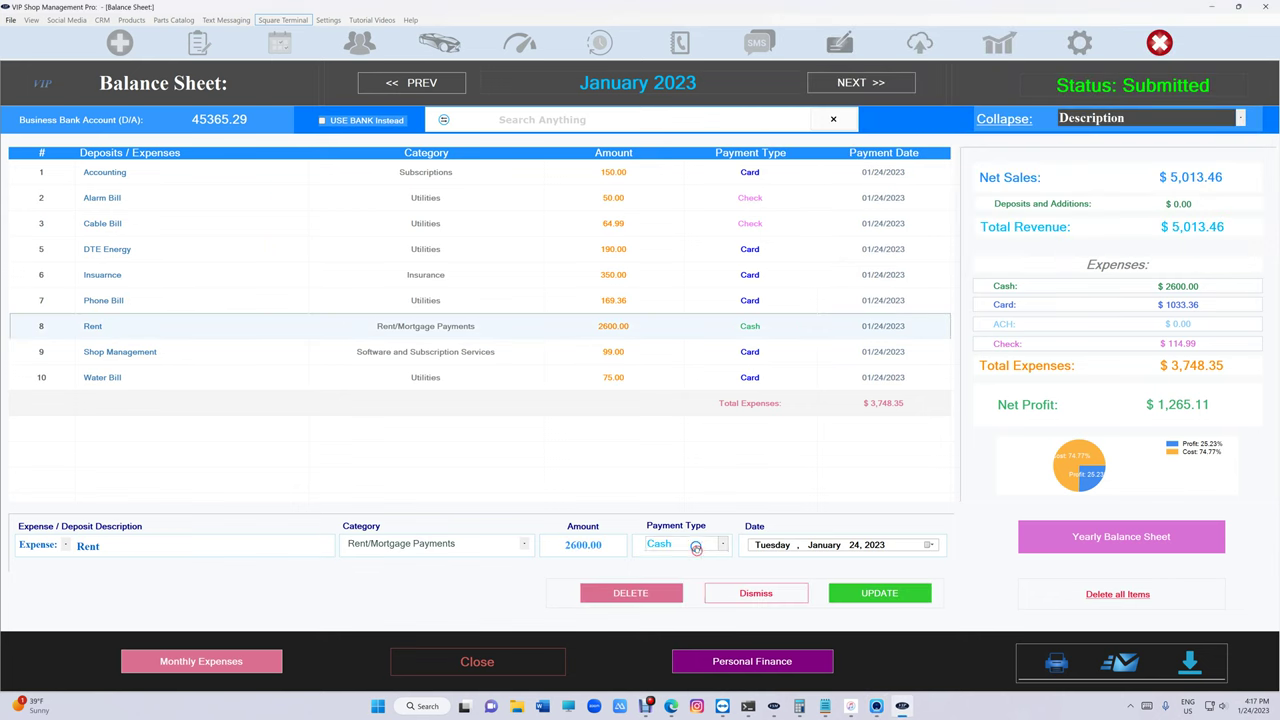
{"action": "left_click", "coordinate": [695, 548]}
{"action": "left_click", "coordinate": [690, 588]}
{"action": "left_click", "coordinate": [866, 592]}
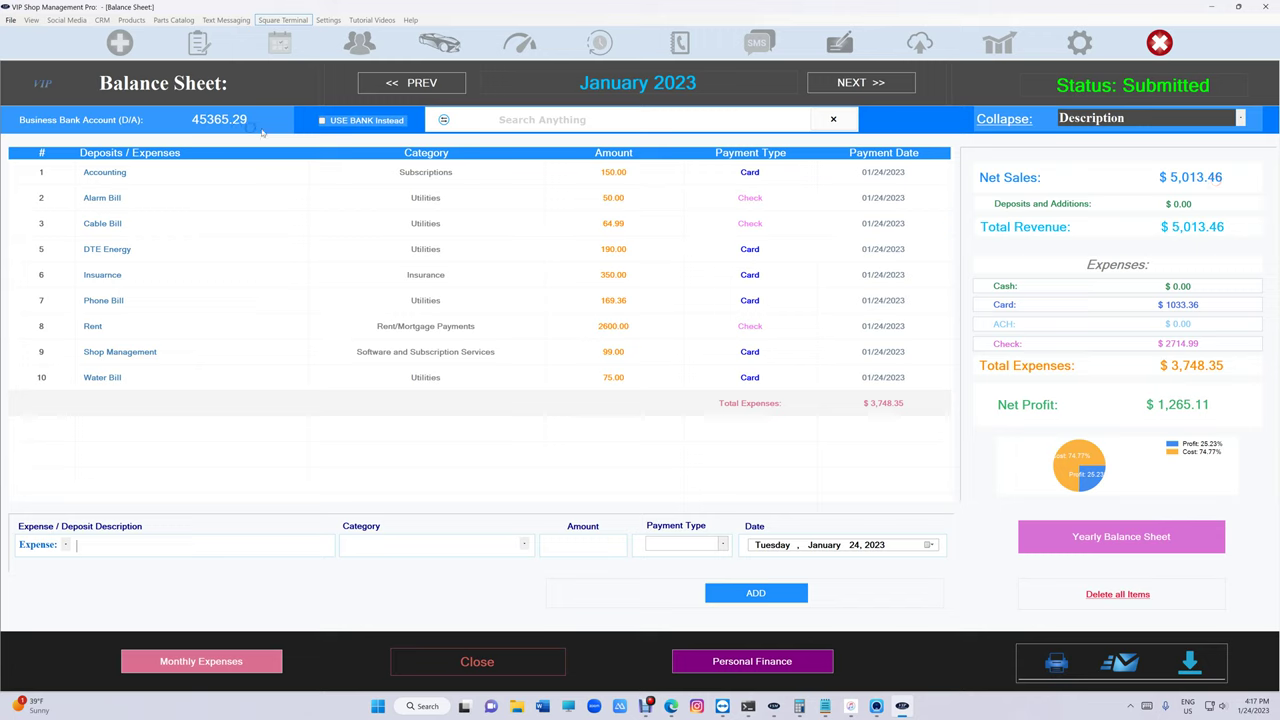
- Tick USE BANK Instead so net profit uses the bank account, giving $41,616.94
{"action": "left_click", "coordinate": [337, 121]}
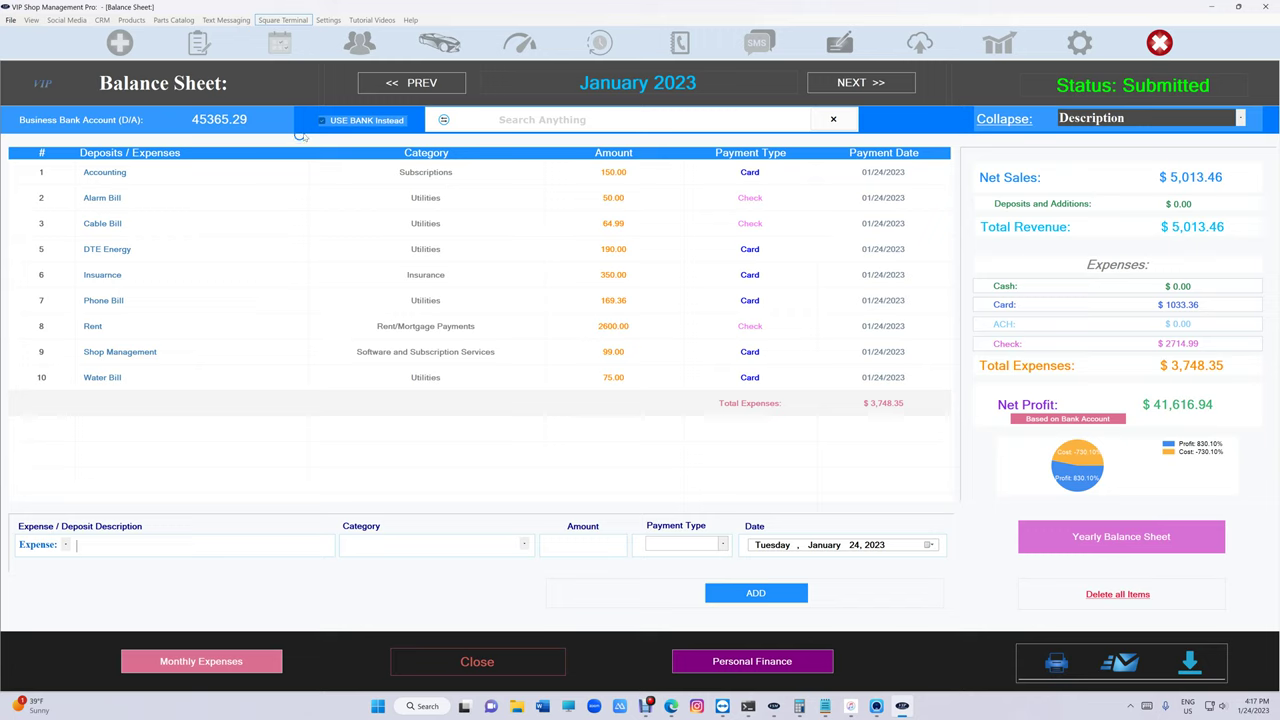
{"action": "left_click", "coordinate": [333, 120]}
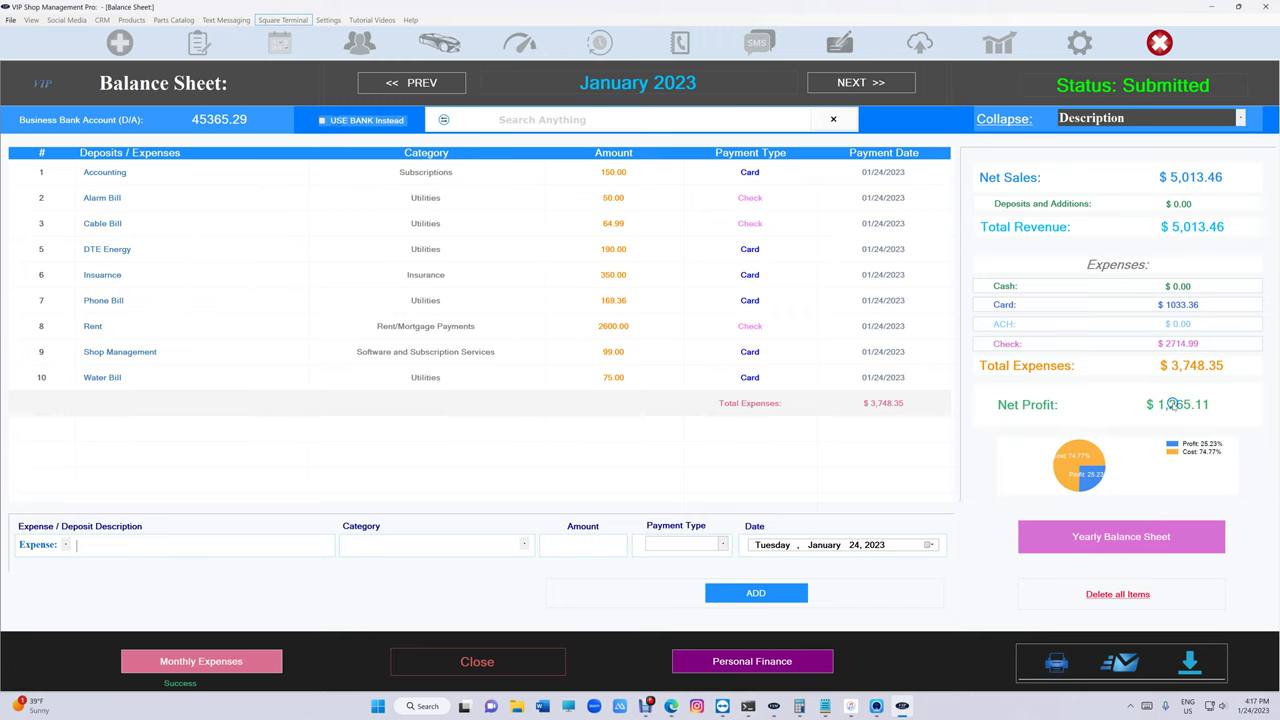
{"action": "left_click", "coordinate": [323, 120]}
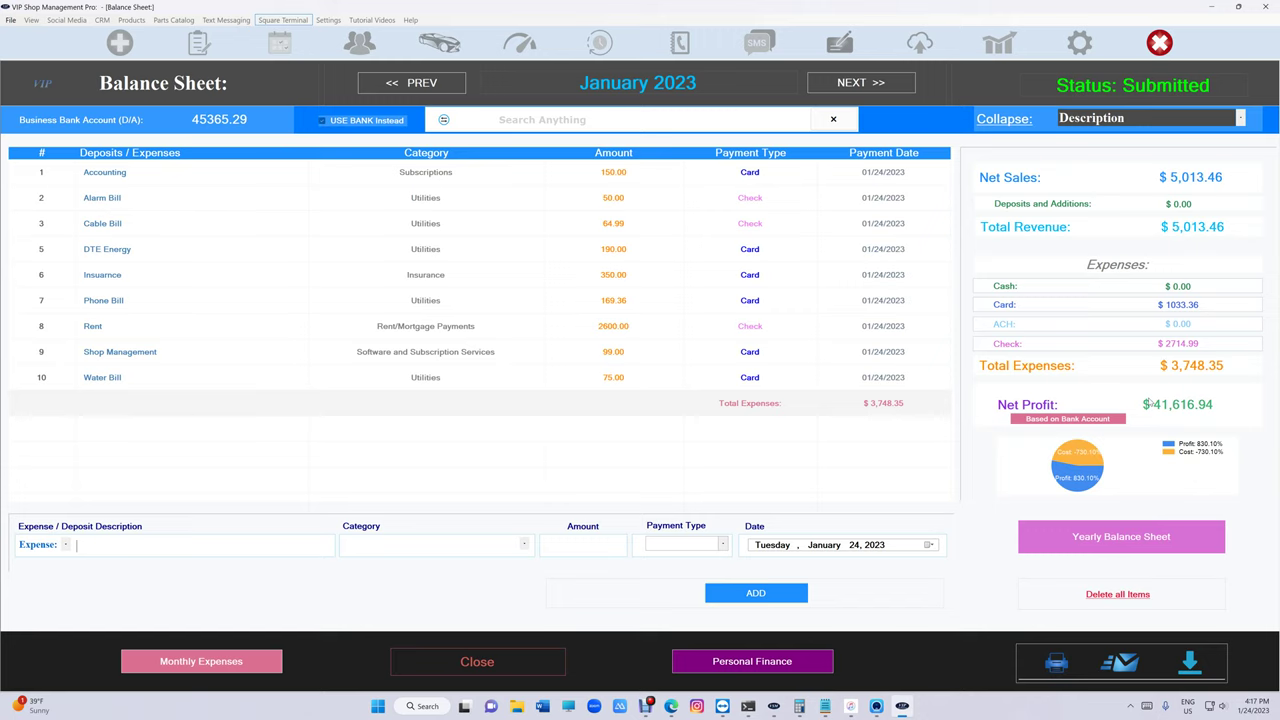
- Print-preview the January sheet with bank-based revenue of $45,365.29, then close it
{"action": "left_click", "coordinate": [1052, 664]}
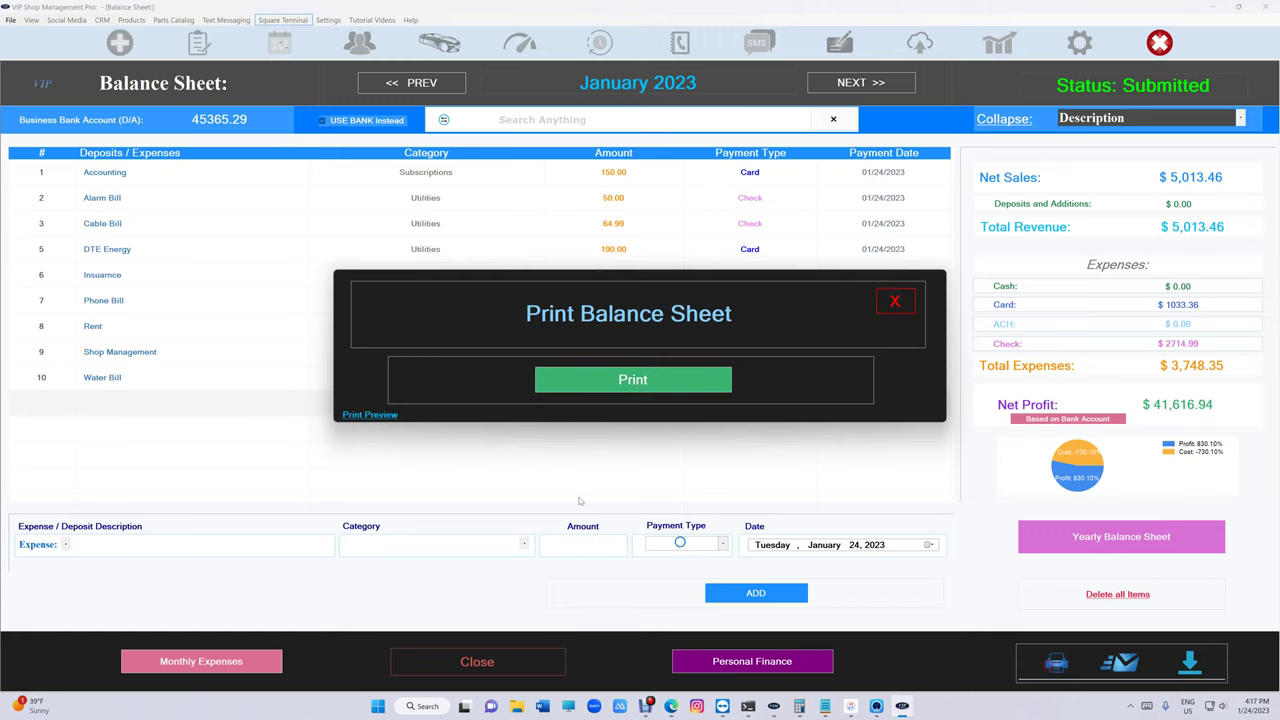
{"action": "left_click", "coordinate": [358, 416]}
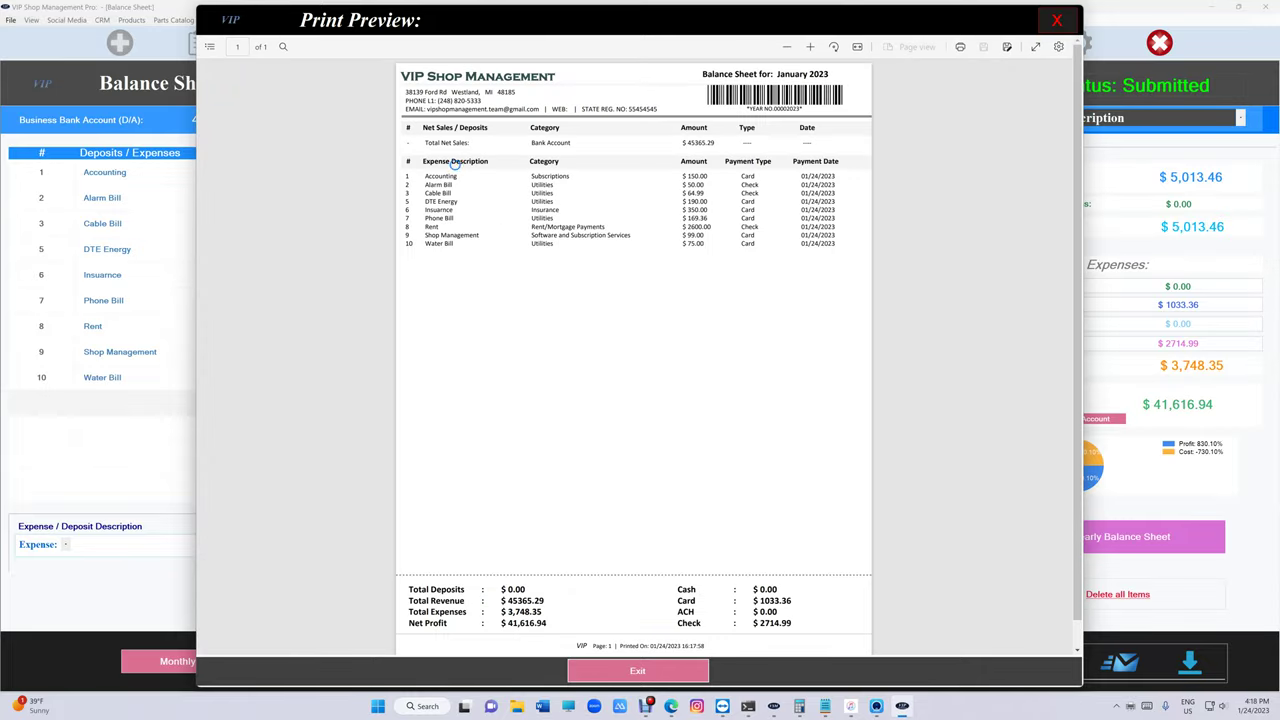
{"action": "left_click_drag", "start_coordinate": [422, 142], "coordinate": [470, 143]}
{"action": "left_click_drag", "start_coordinate": [680, 143], "coordinate": [720, 143]}
{"action": "left_click_drag", "start_coordinate": [500, 601], "coordinate": [545, 601]}
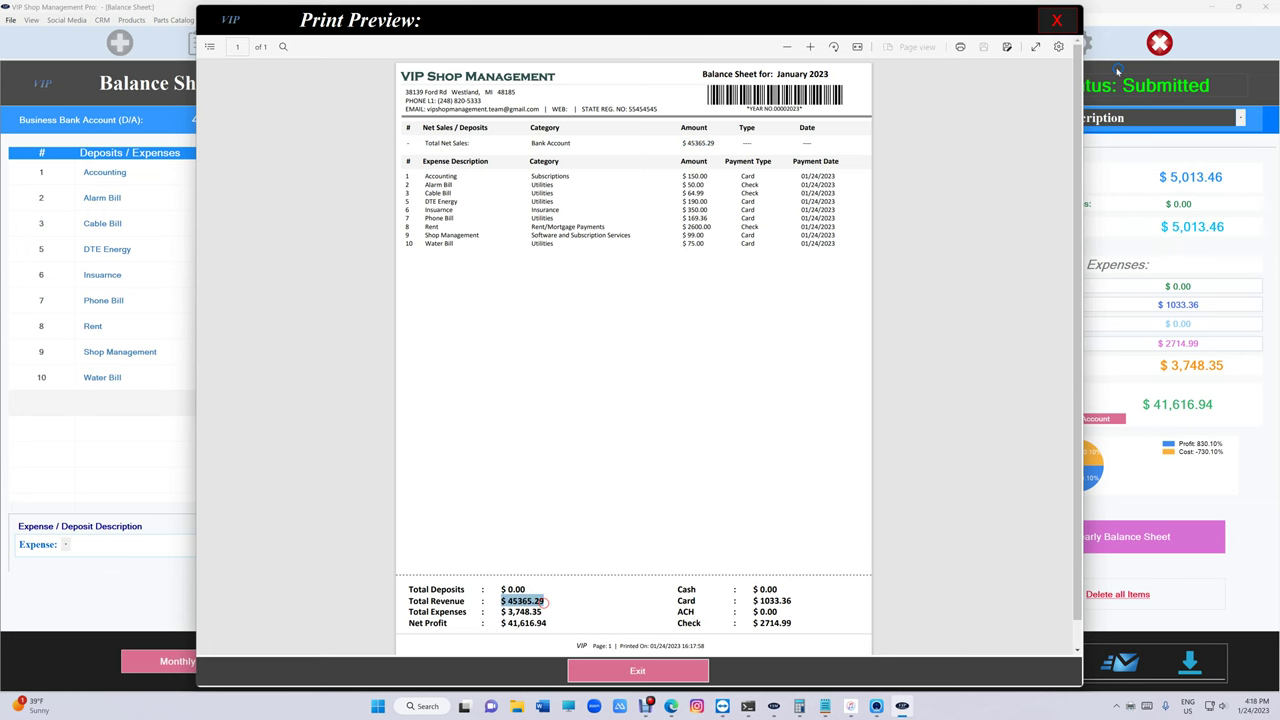
{"action": "left_click", "coordinate": [1055, 22]}
- Untick USE BANK Instead and print-preview the invoice-based January sheet, then close it
{"action": "left_click", "coordinate": [370, 122]}
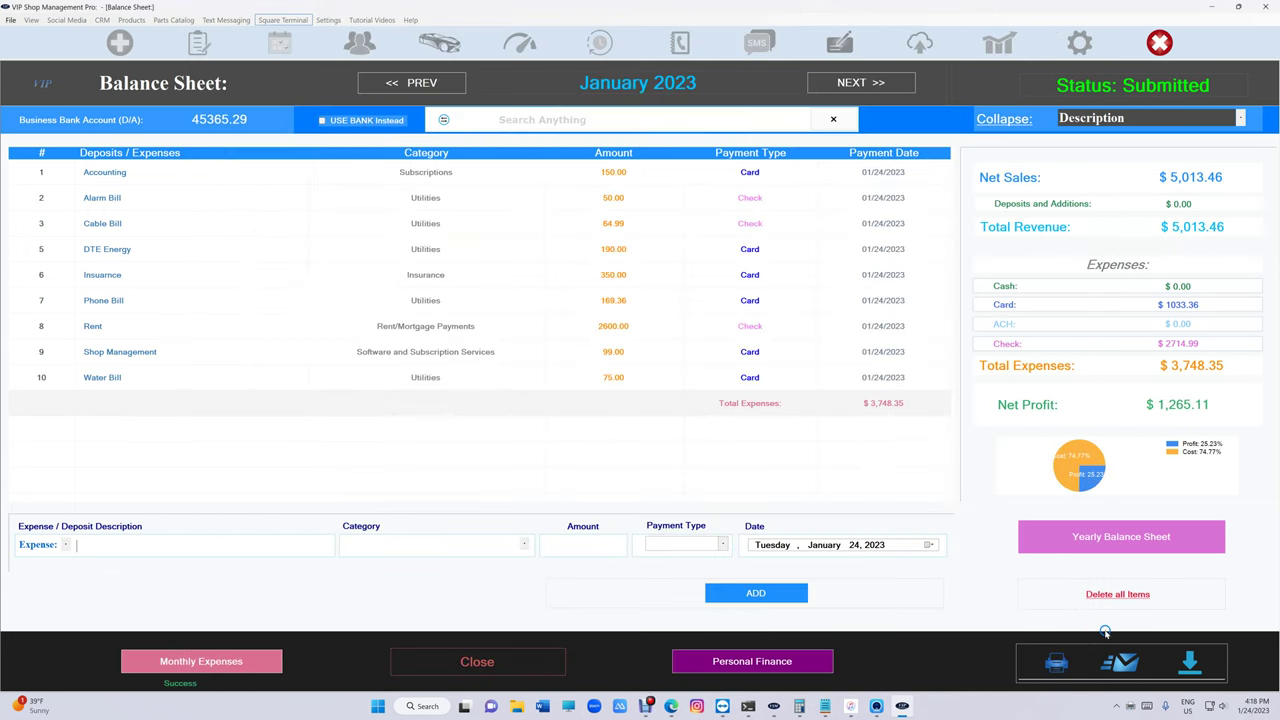
{"action": "left_click", "coordinate": [1056, 662]}
{"action": "left_click", "coordinate": [378, 415]}
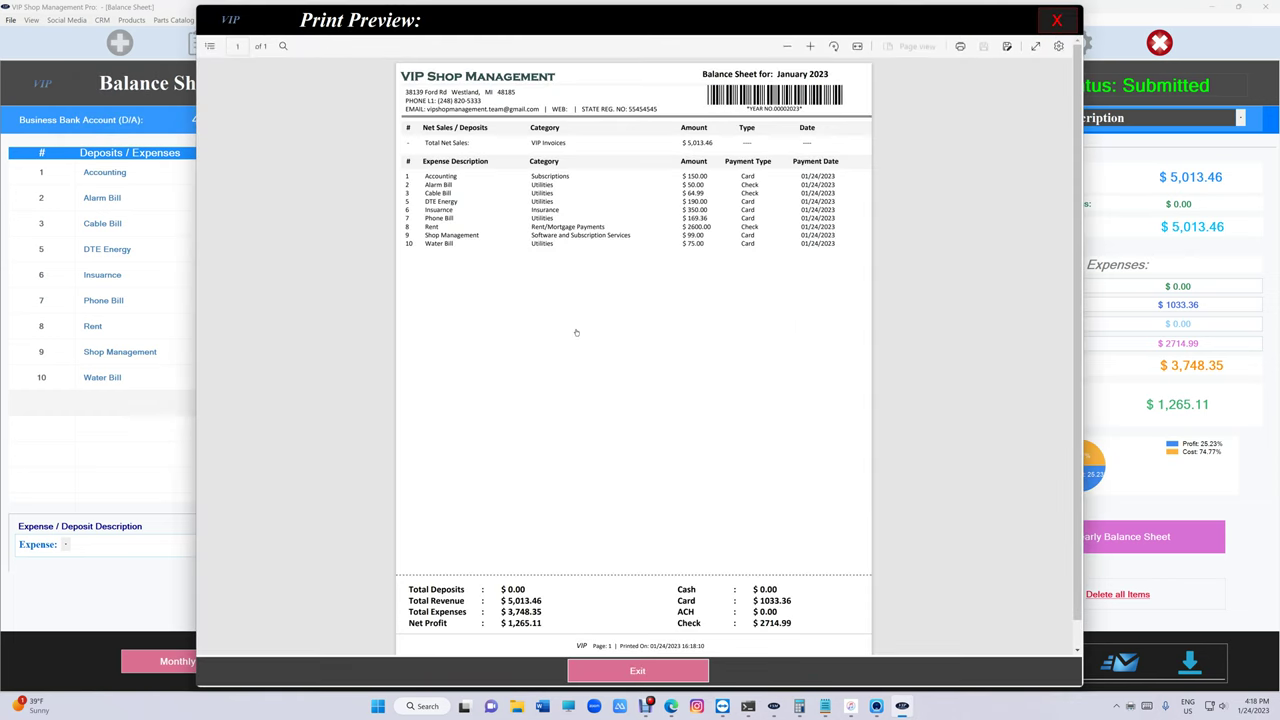
{"action": "left_click_drag", "start_coordinate": [436, 142], "coordinate": [568, 143]}
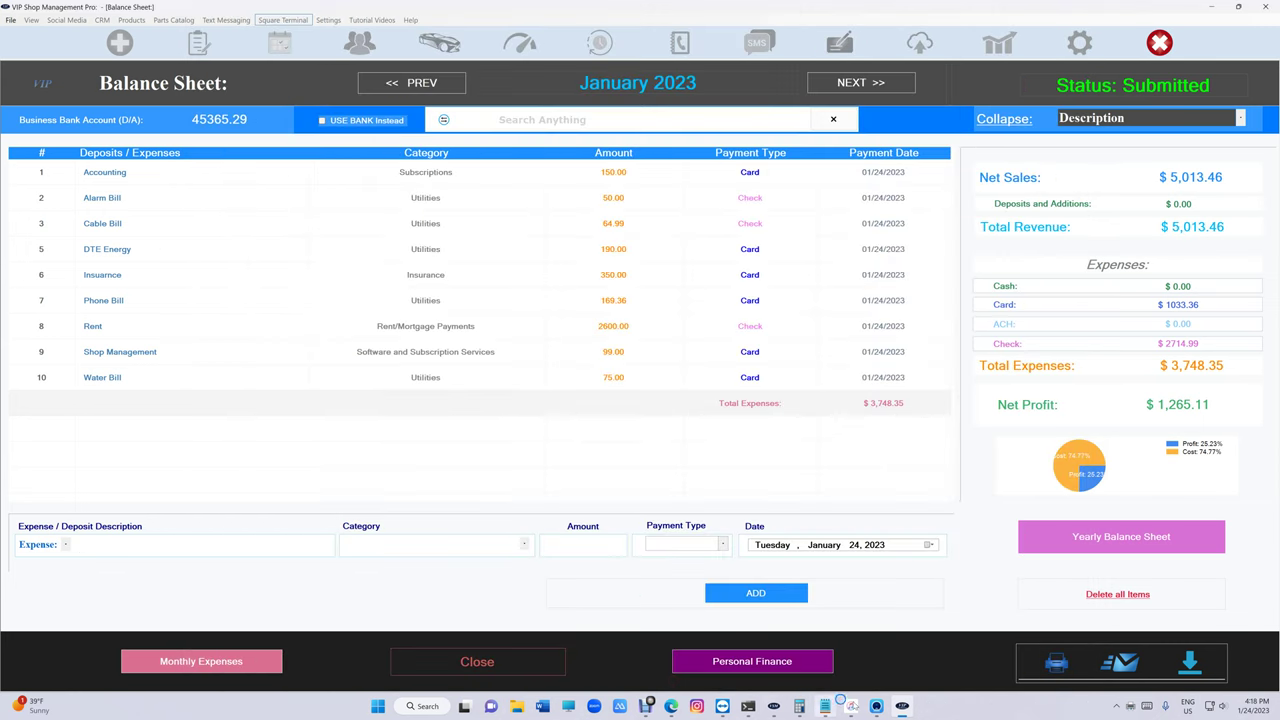
{"action": "left_click", "coordinate": [876, 706]}
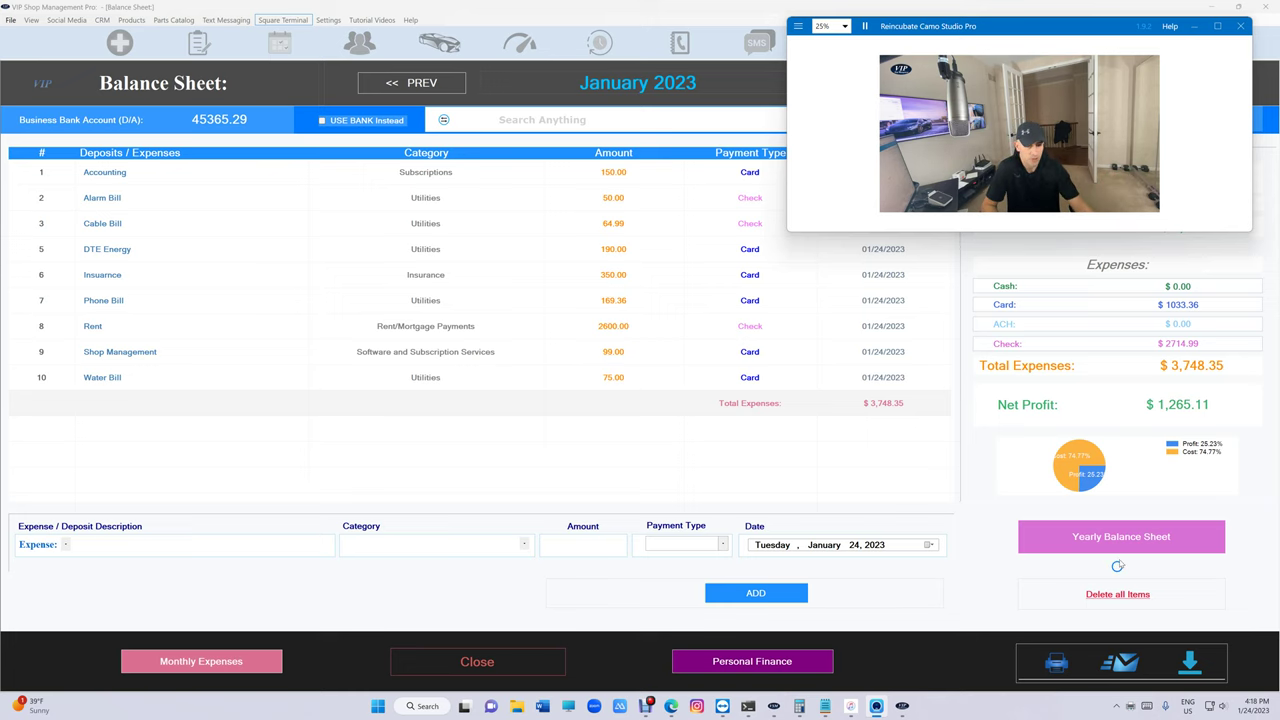
- Switch to the 2022 yearly balance sheet via December 2022 and open its print options
{"action": "left_click", "coordinate": [1121, 536]}
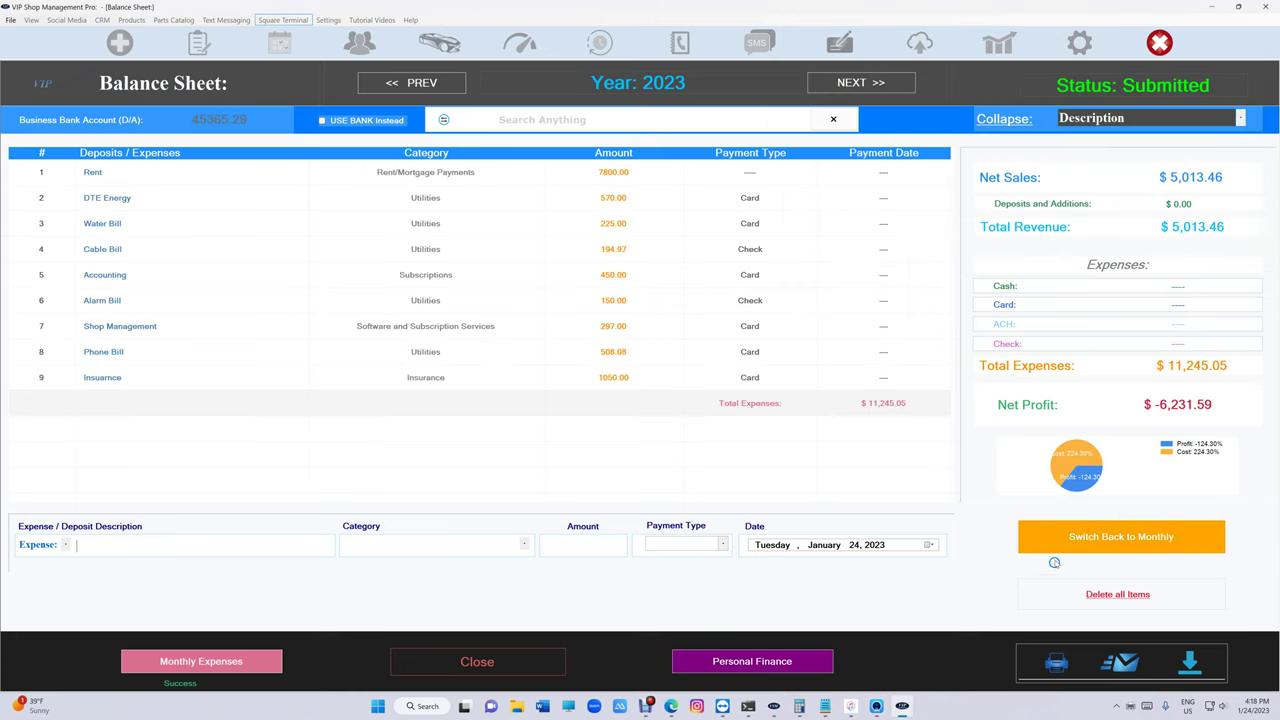
{"action": "left_click", "coordinate": [410, 83]}
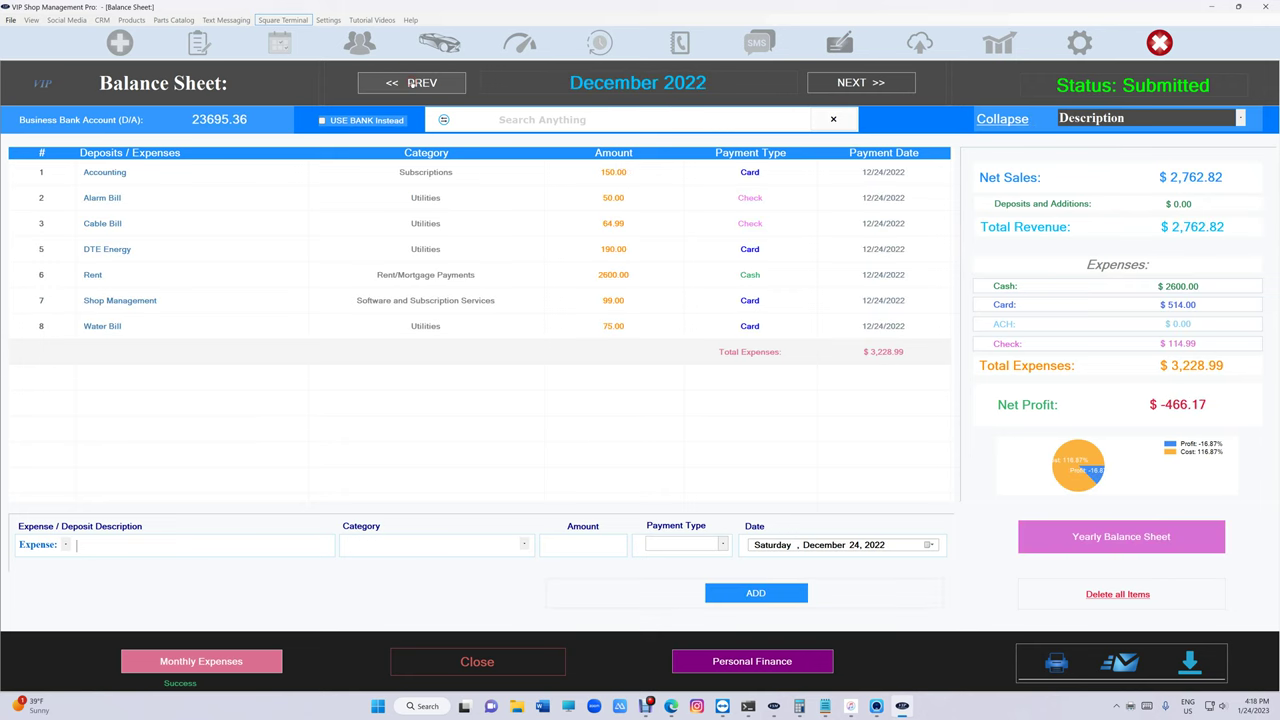
{"action": "left_click", "coordinate": [1063, 535]}
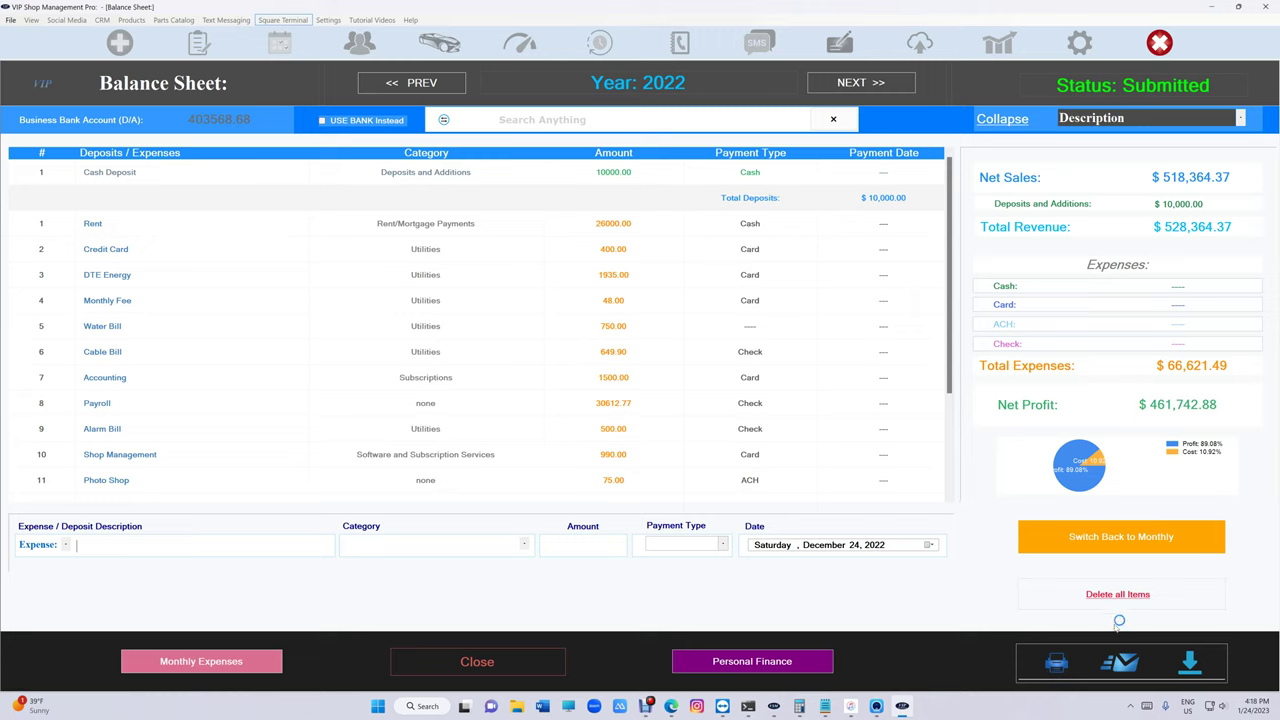
{"action": "left_click", "coordinate": [1057, 662]}
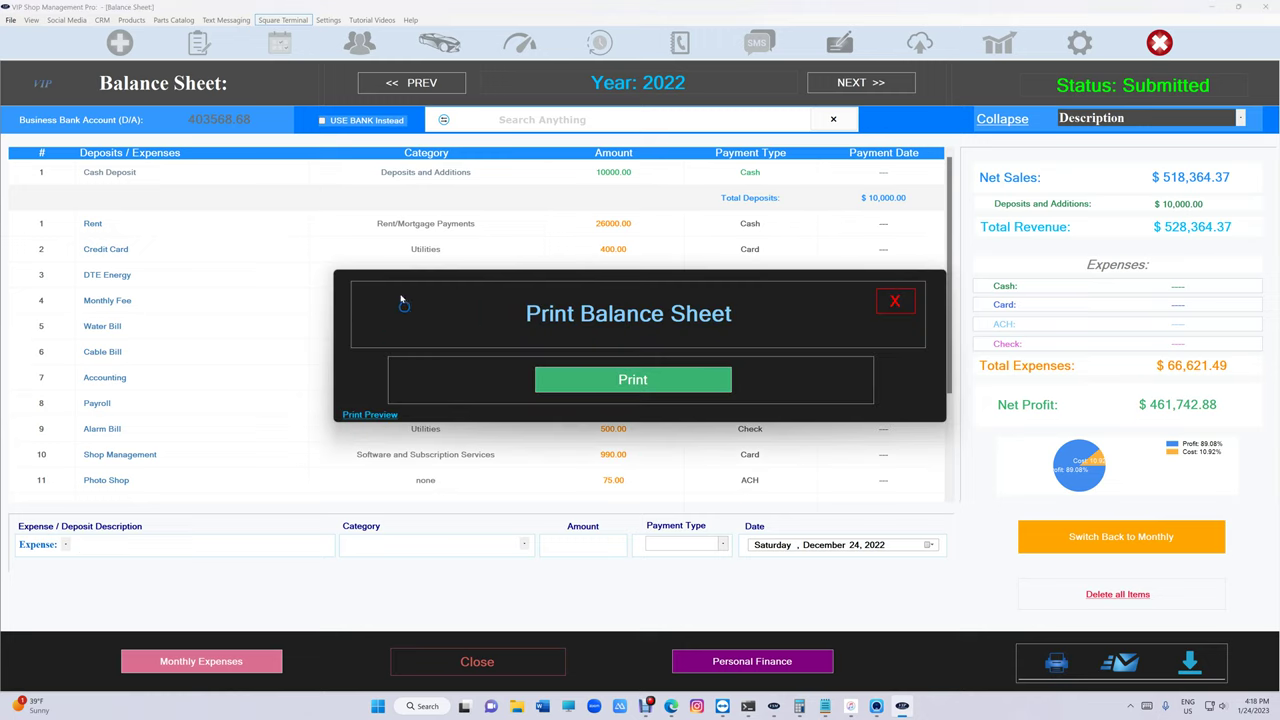
- Tick USE BANK Instead for 2022 and preview the printout: $403,568.68 revenue, $346,947.19 profit
{"action": "left_click", "coordinate": [886, 303]}
{"action": "left_click", "coordinate": [356, 122]}
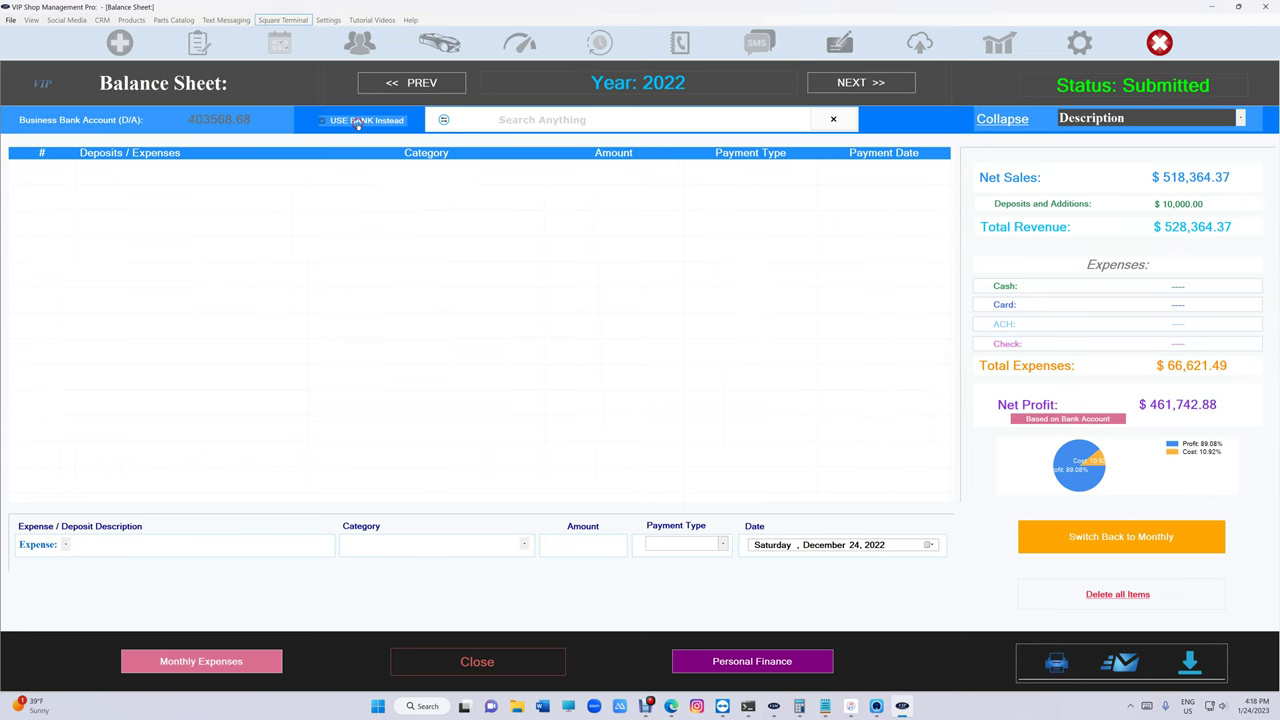
{"action": "left_click", "coordinate": [1057, 662]}
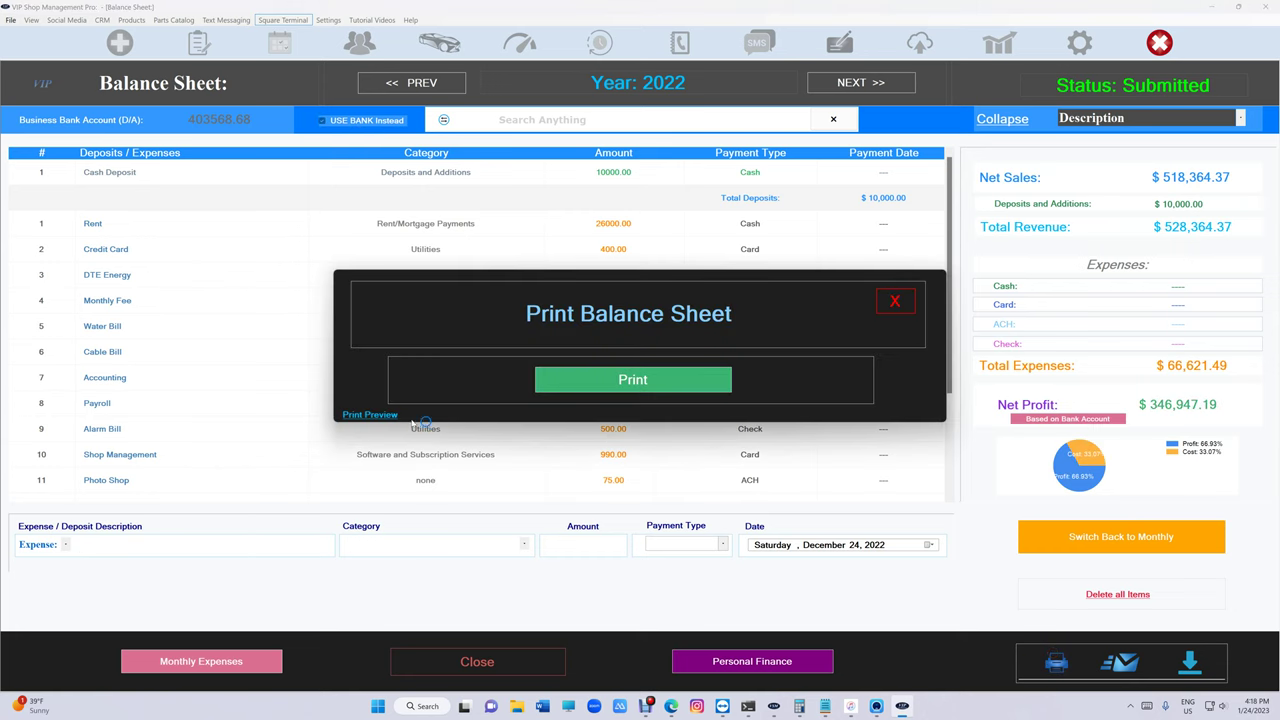
{"action": "left_click", "coordinate": [370, 414]}
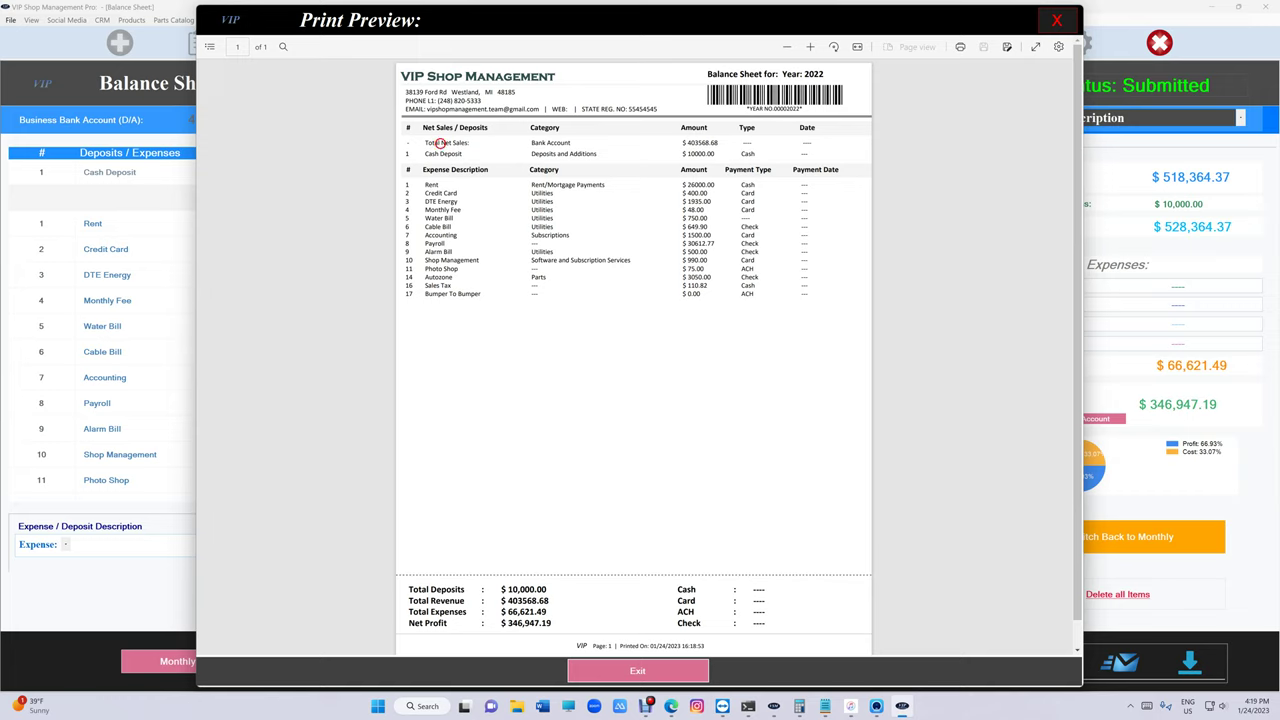
{"action": "left_click_drag", "start_coordinate": [439, 143], "coordinate": [564, 143]}
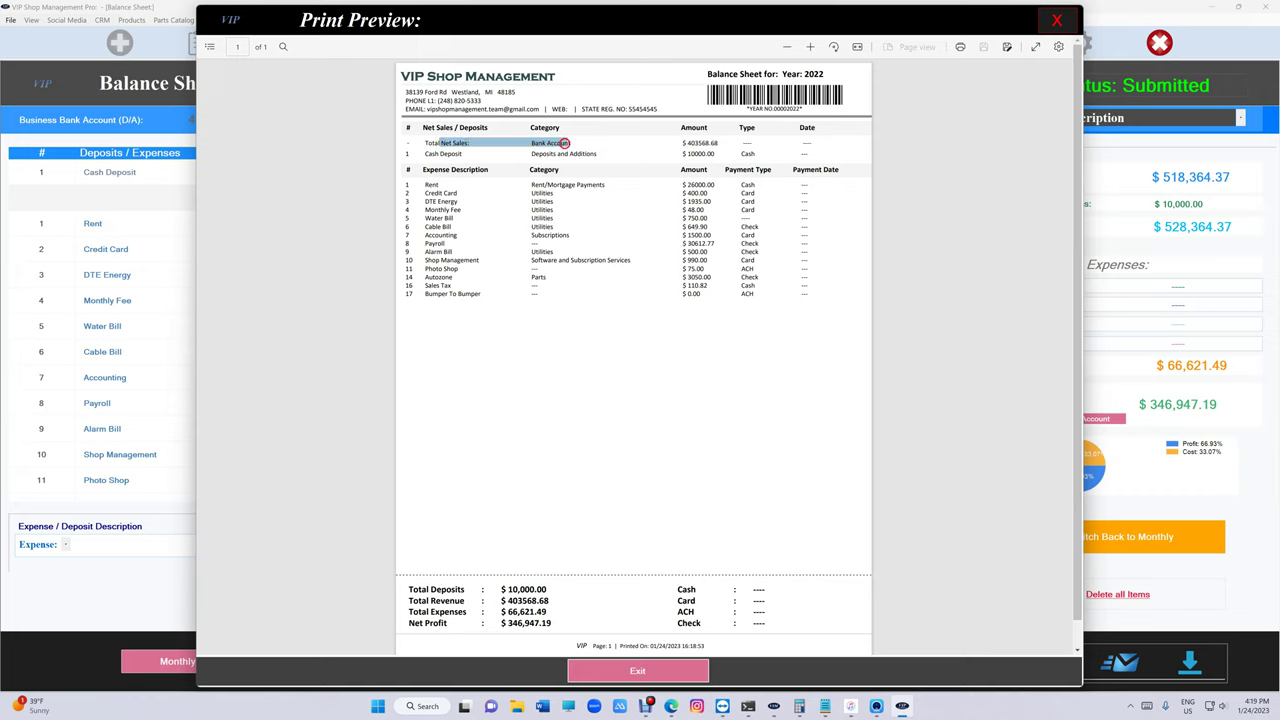
{"action": "left_click_drag", "start_coordinate": [682, 143], "coordinate": [713, 143]}
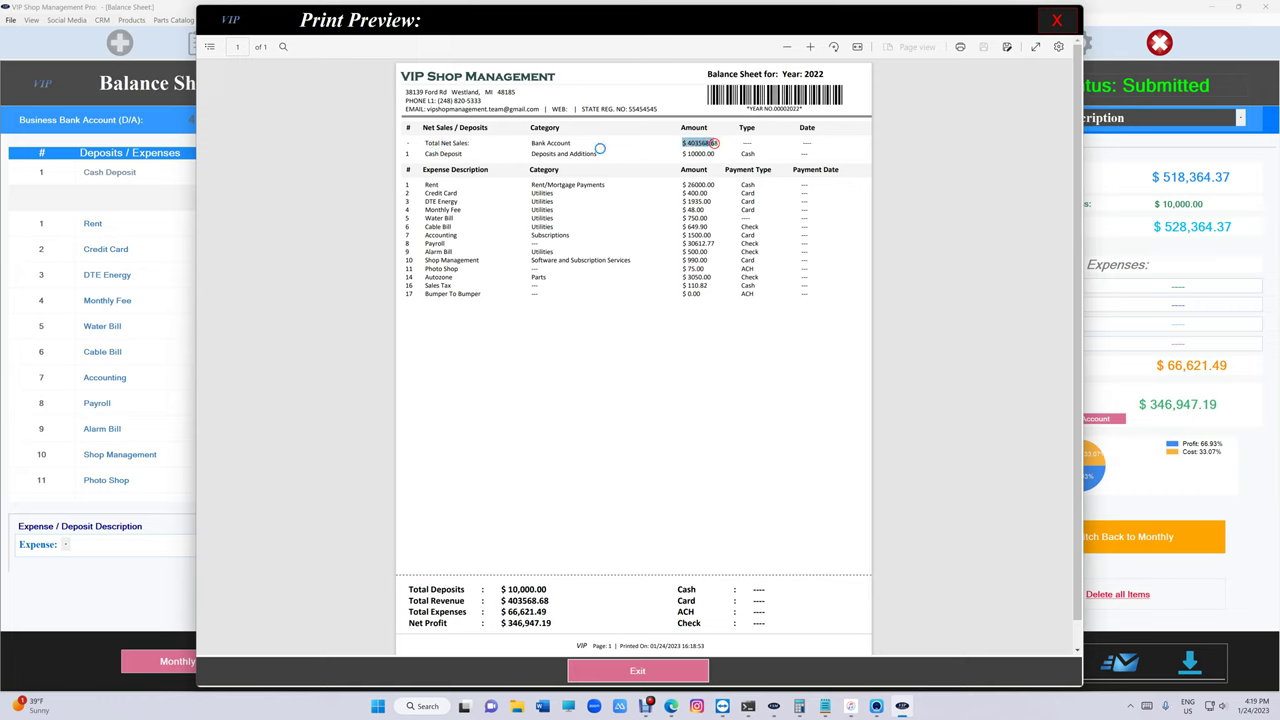
{"action": "left_click", "coordinate": [876, 707]}
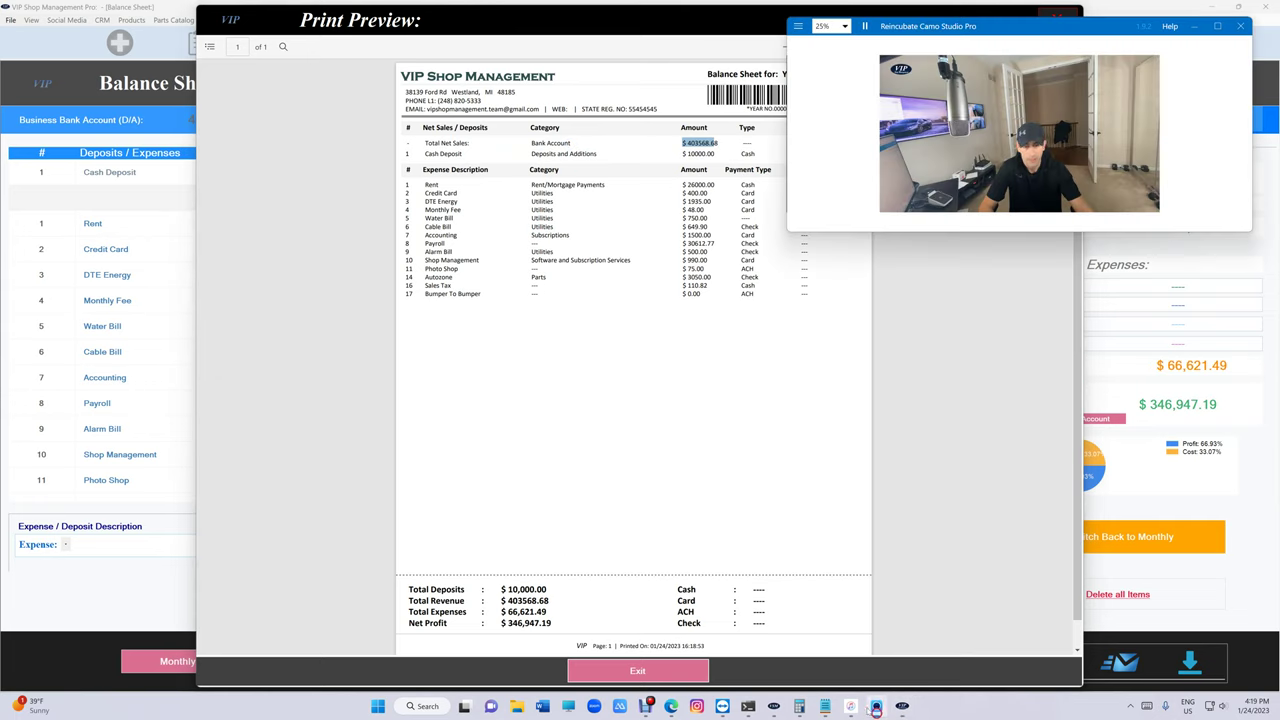
{"action": "mouse_move", "coordinate": [862, 706]}
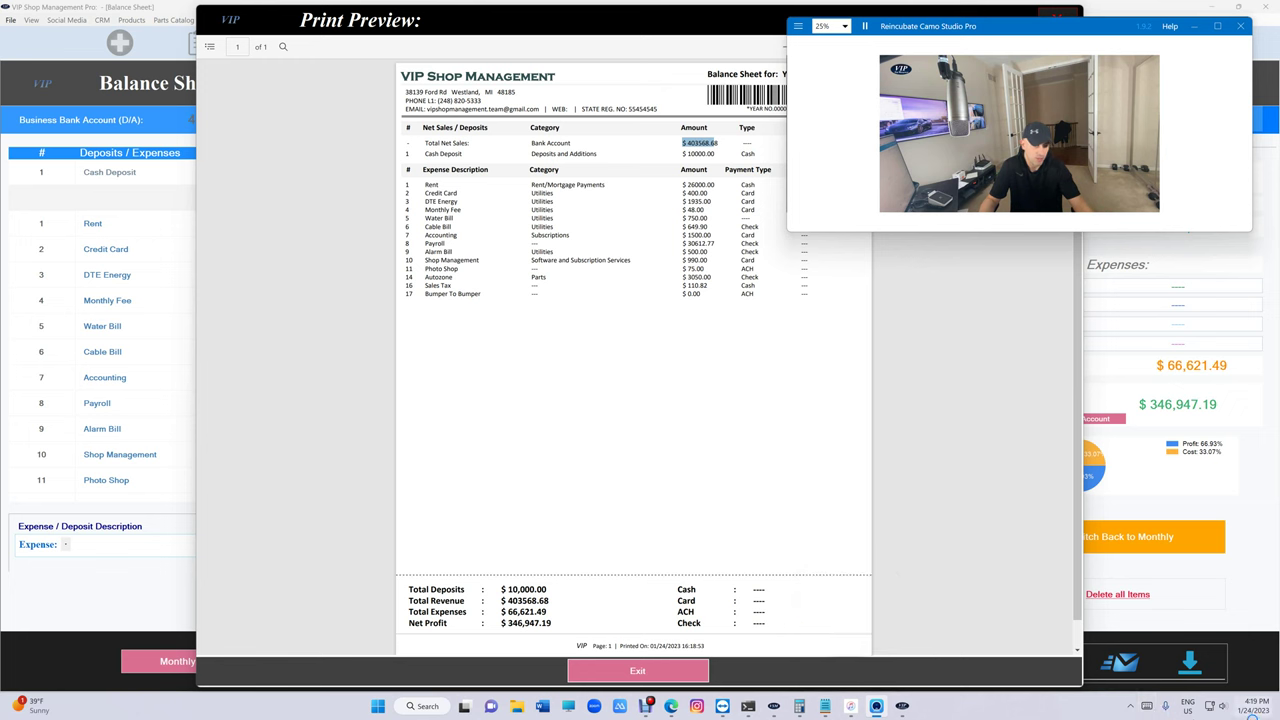
- Untick USE BANK Instead for 2022, then reopen the balance sheet on February 2023
{"action": "left_click", "coordinate": [1055, 12]}
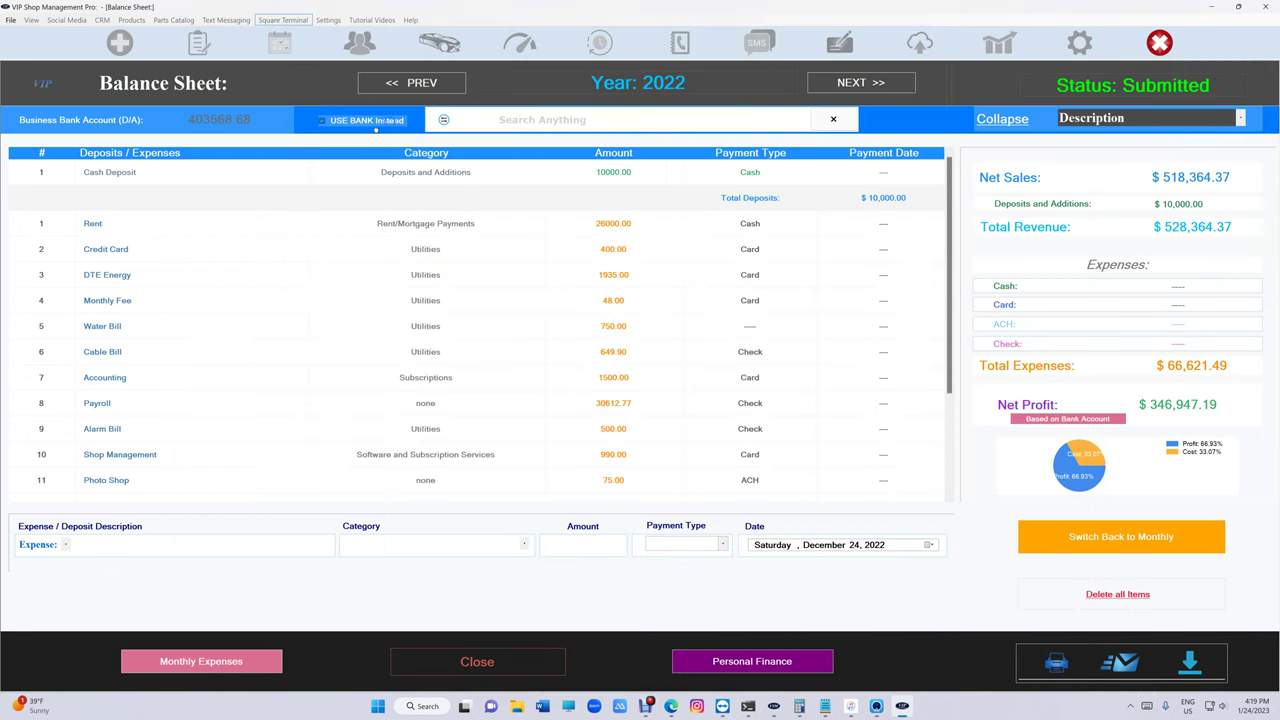
{"action": "left_click", "coordinate": [365, 121]}
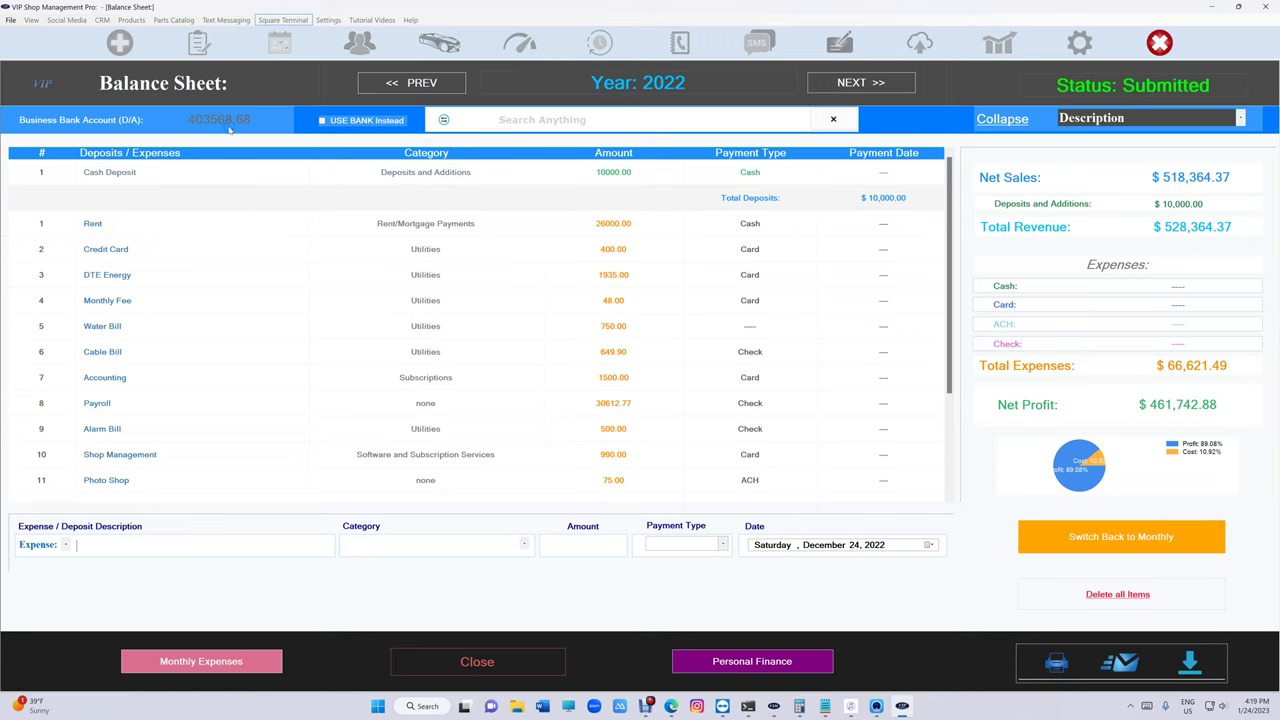
{"action": "left_click", "coordinate": [477, 661]}
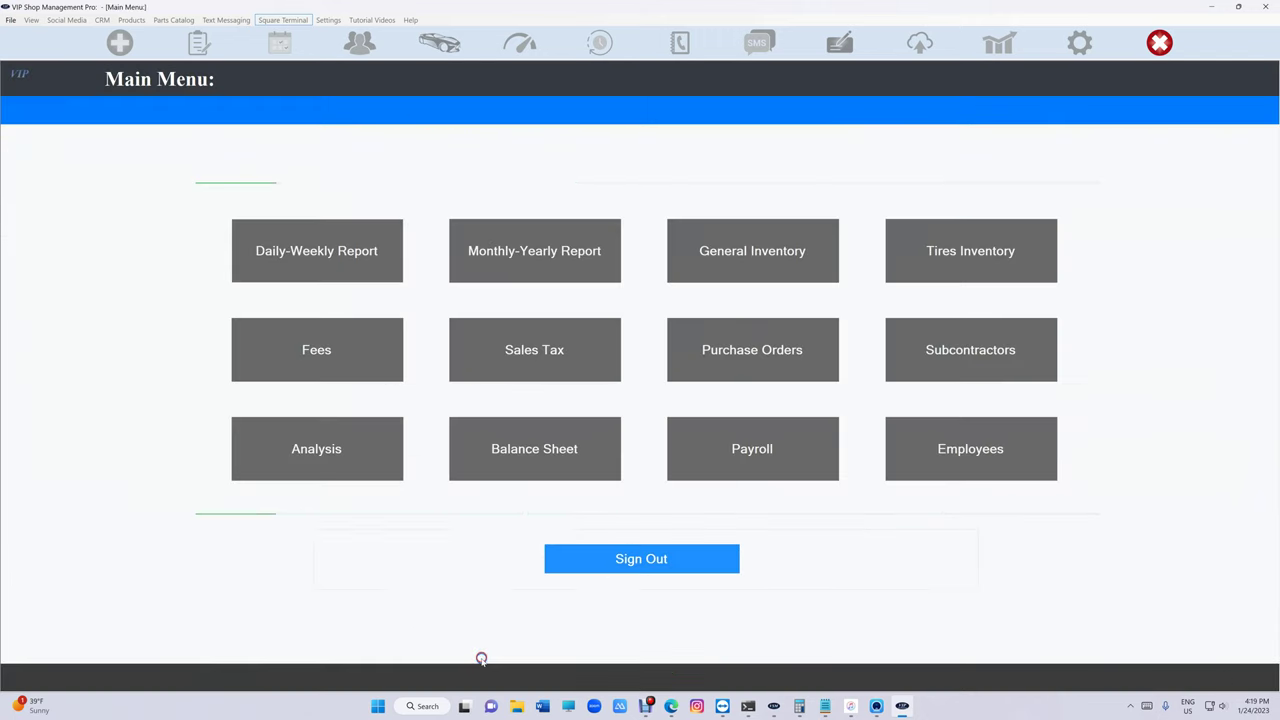
{"action": "left_click", "coordinate": [530, 450]}
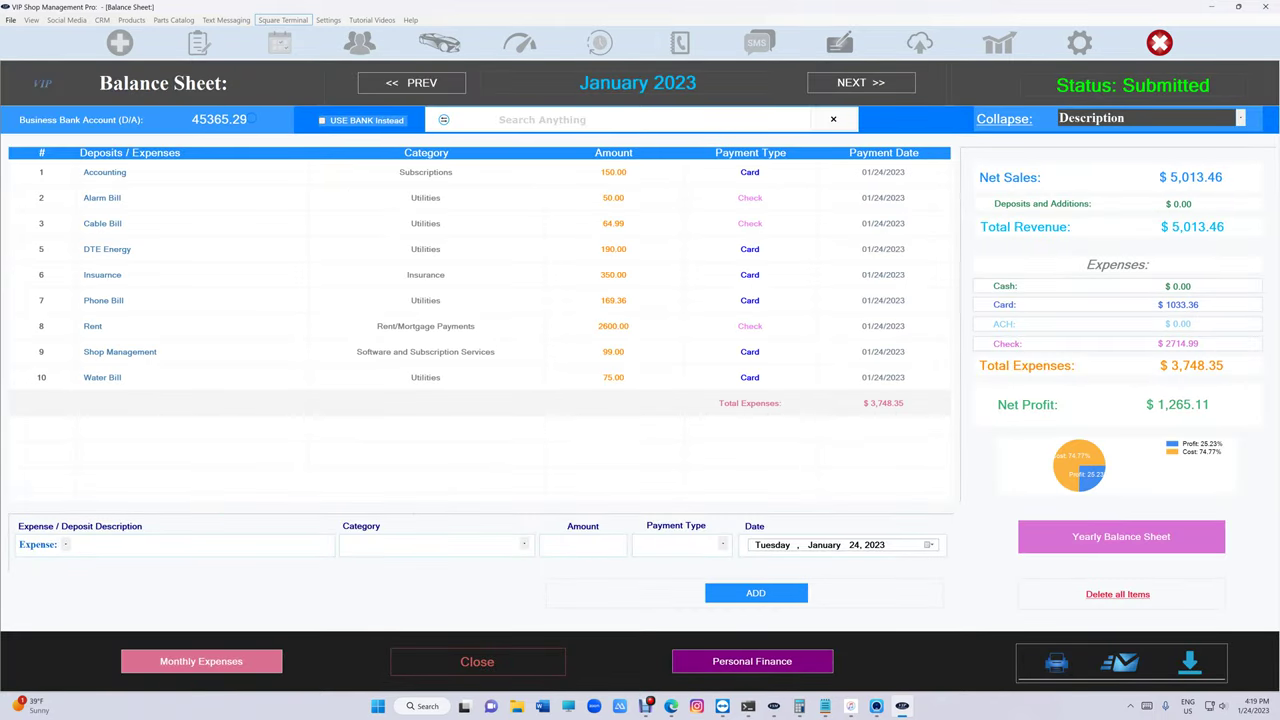
{"action": "left_click", "coordinate": [859, 86]}
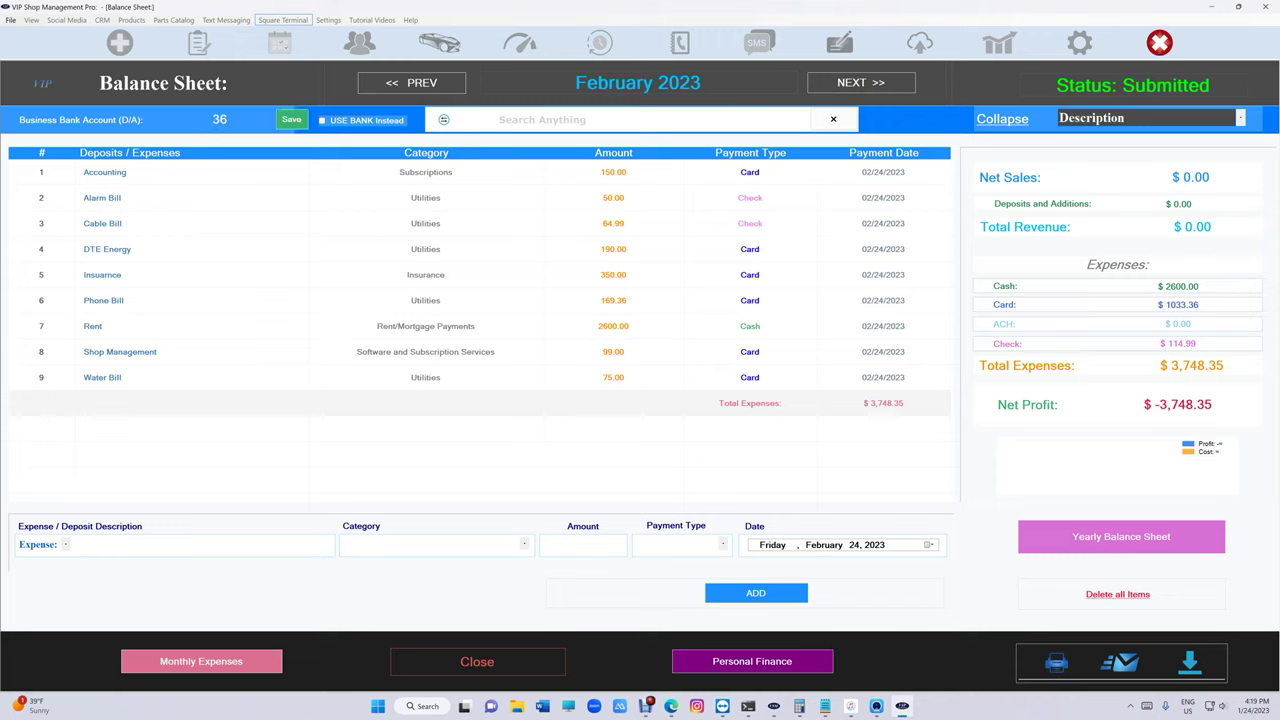
- Save 36894.36 as February's bank balance and preview the sheet with bank-based profit
{"action": "type", "text": "894.36"}
{"action": "left_click", "coordinate": [291, 119]}
{"action": "left_click", "coordinate": [346, 124]}
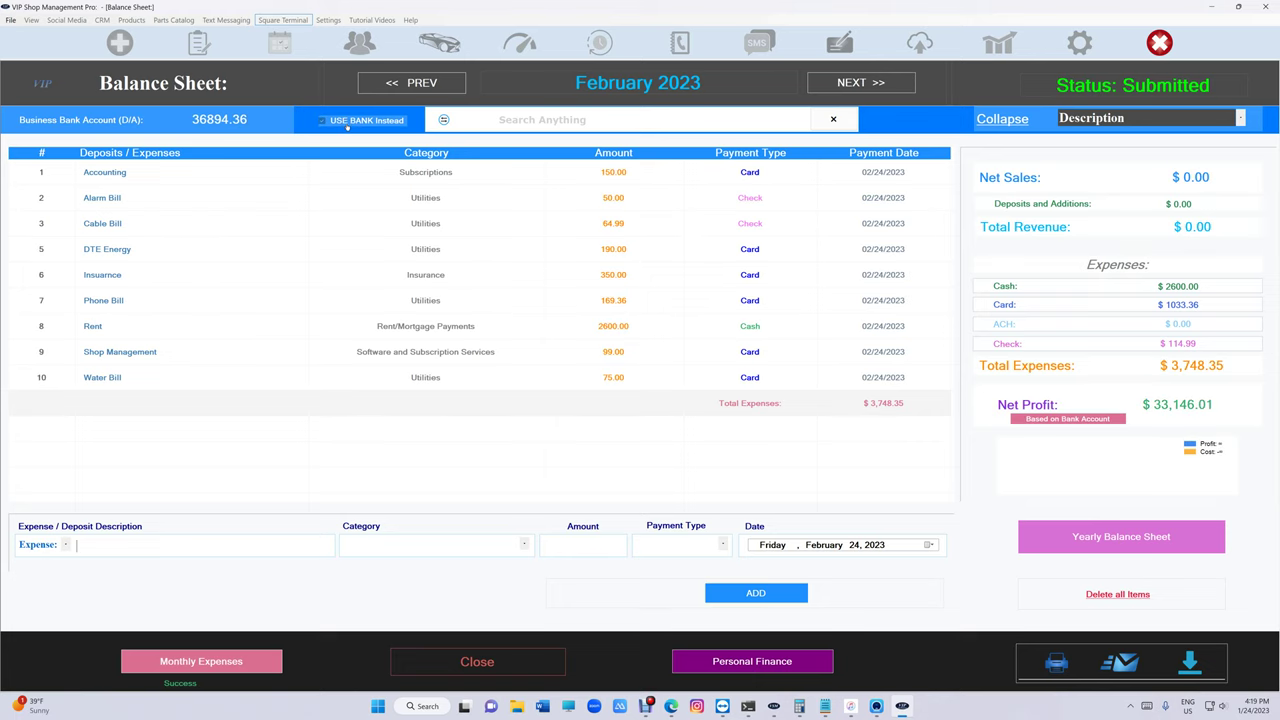
{"action": "left_click", "coordinate": [1056, 662]}
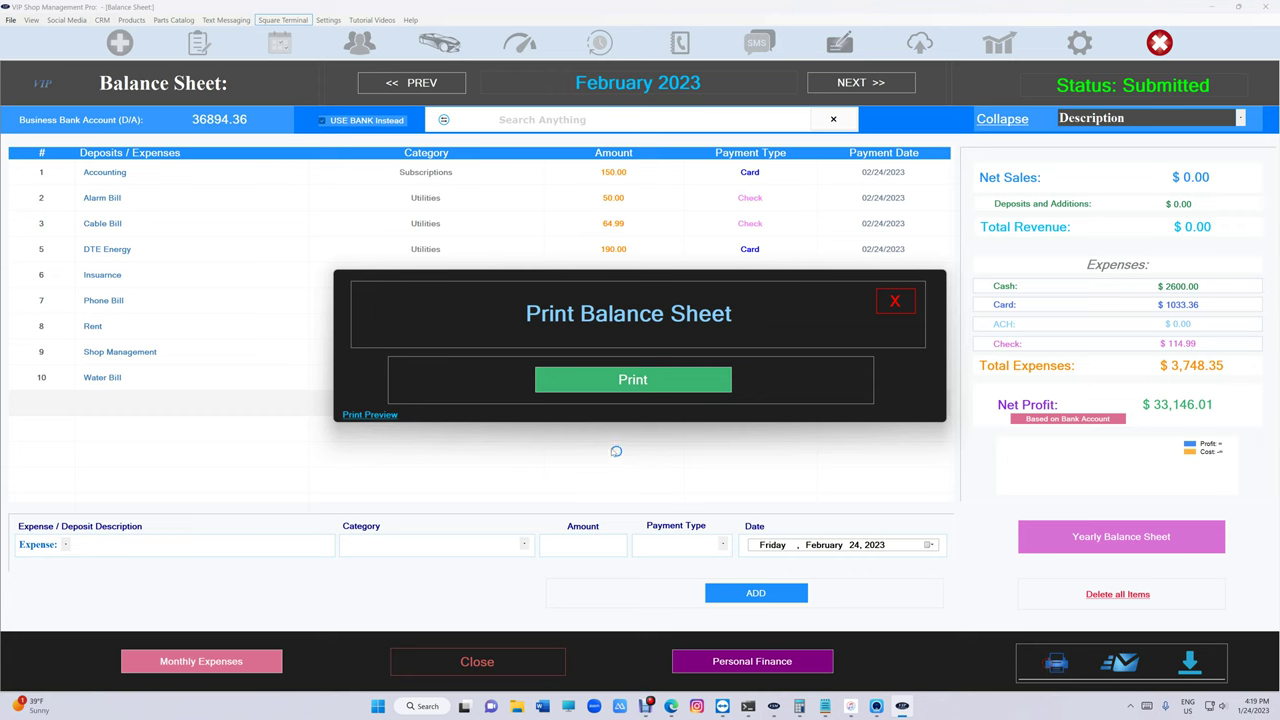
{"action": "left_click", "coordinate": [350, 418]}
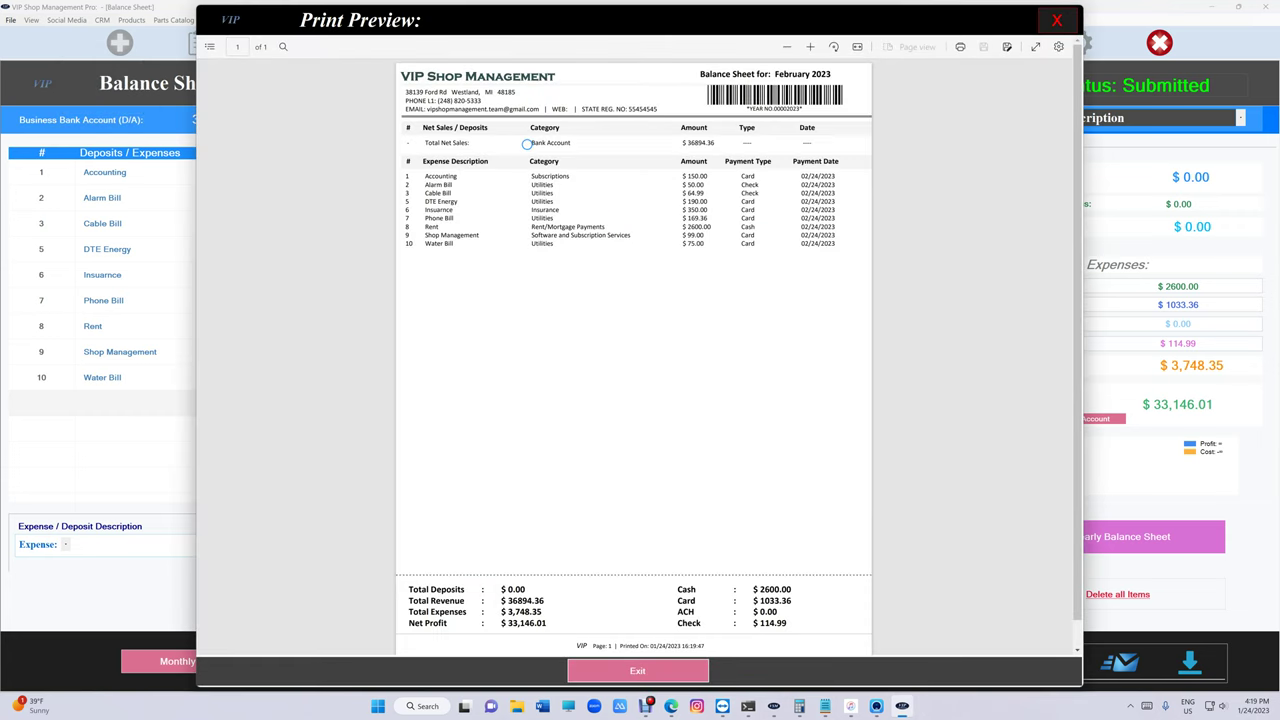
{"action": "left_click_drag", "start_coordinate": [535, 146], "coordinate": [712, 150]}
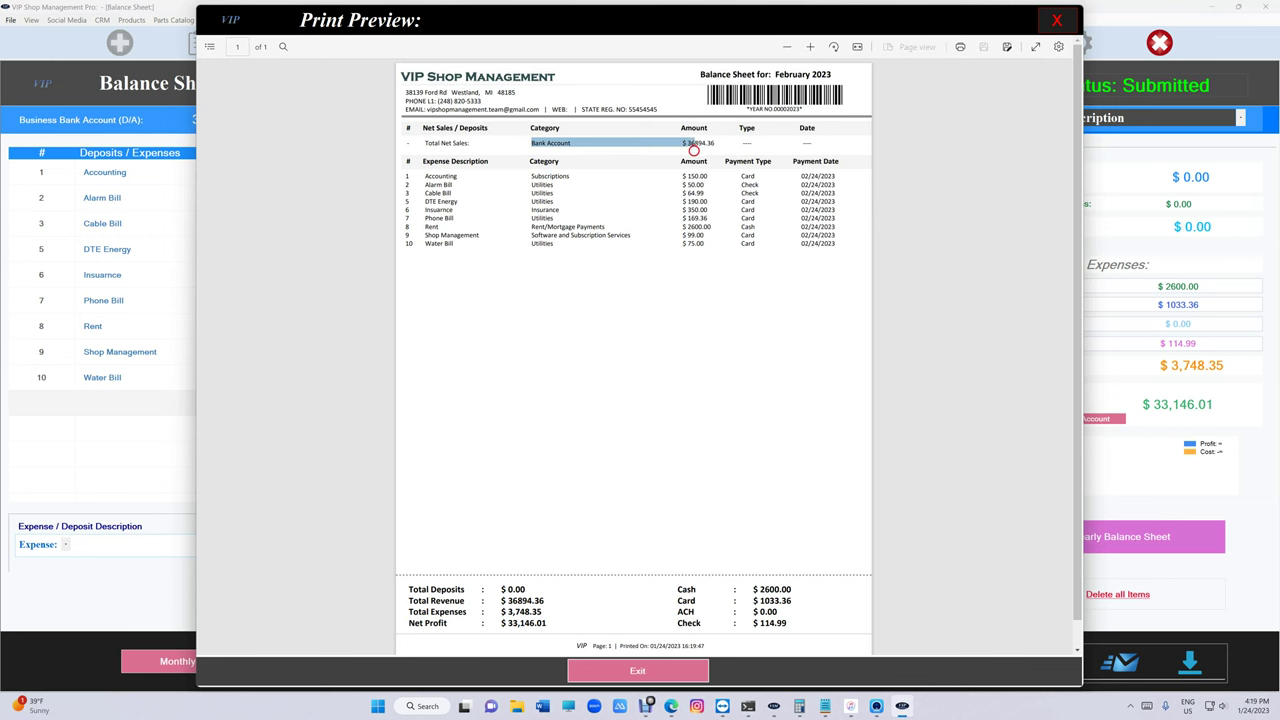
{"action": "left_click", "coordinate": [1057, 20]}
- Untick USE BANK Instead, preview the invoice-based February printout, then close the balance sheet
{"action": "left_click", "coordinate": [322, 120]}
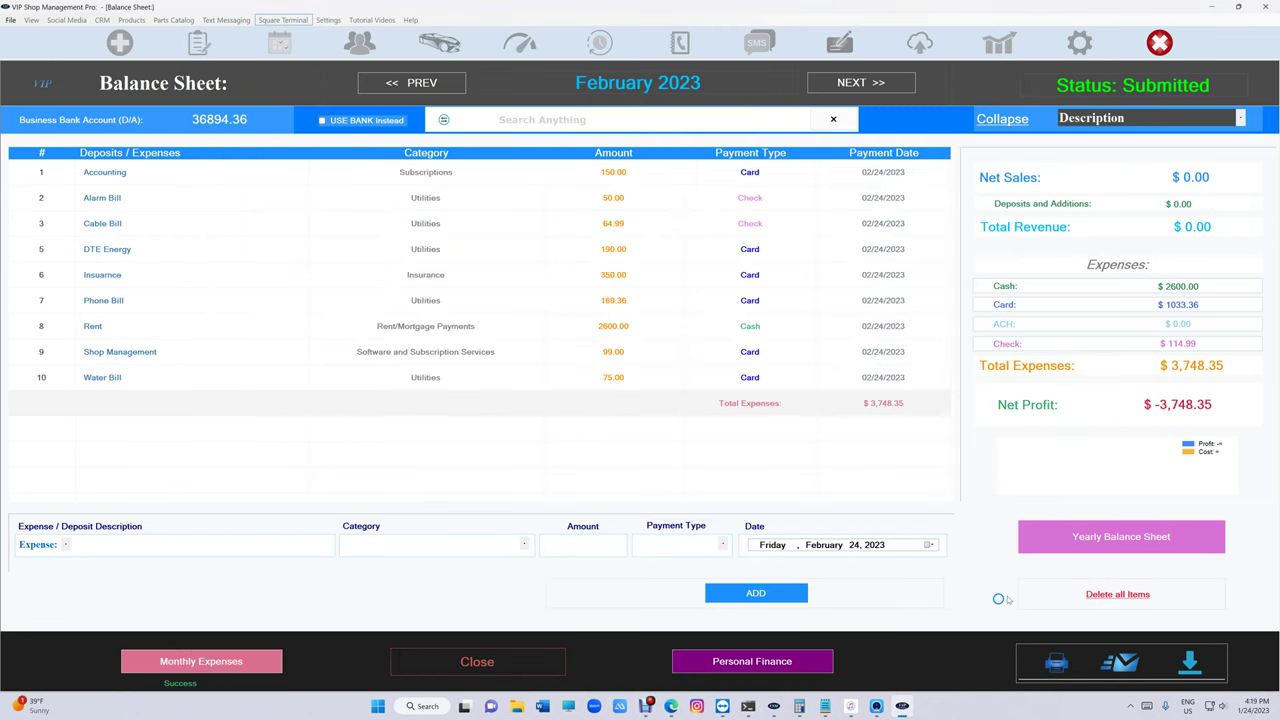
{"action": "left_click", "coordinate": [1057, 662]}
{"action": "left_click", "coordinate": [370, 418]}
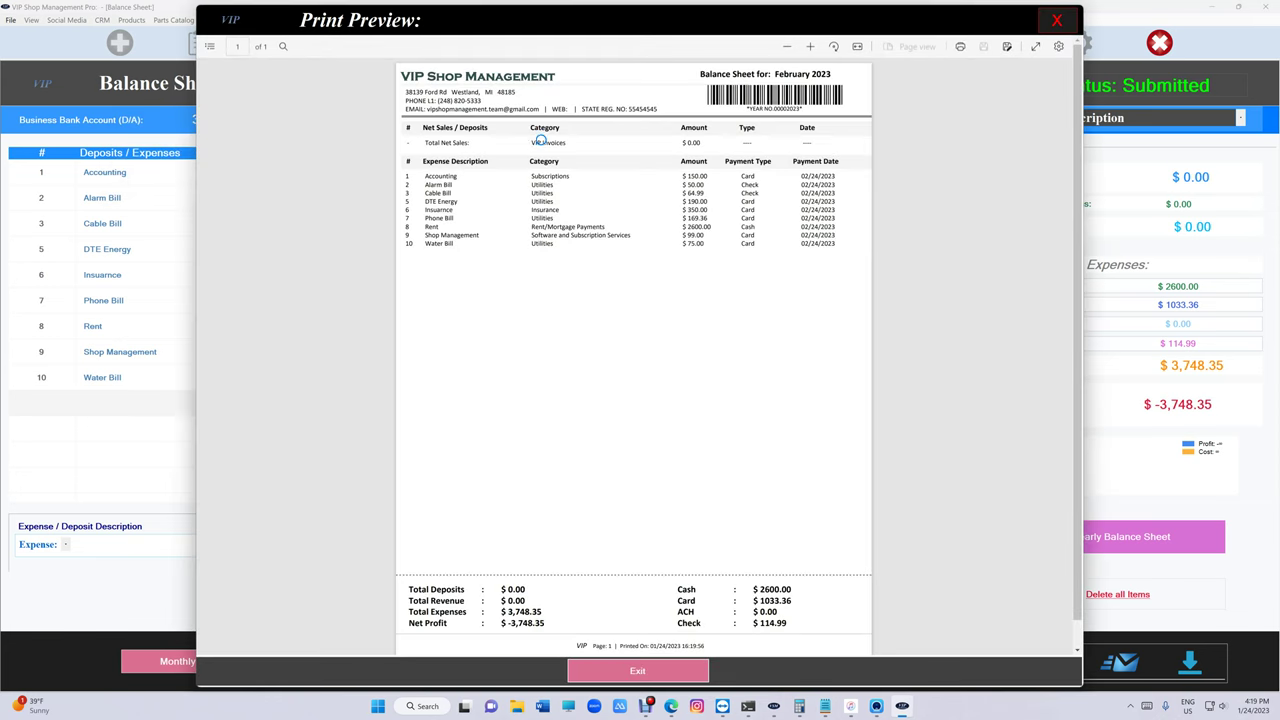
{"action": "left_click_drag", "start_coordinate": [536, 143], "coordinate": [674, 140]}
{"action": "left_click", "coordinate": [686, 132]}
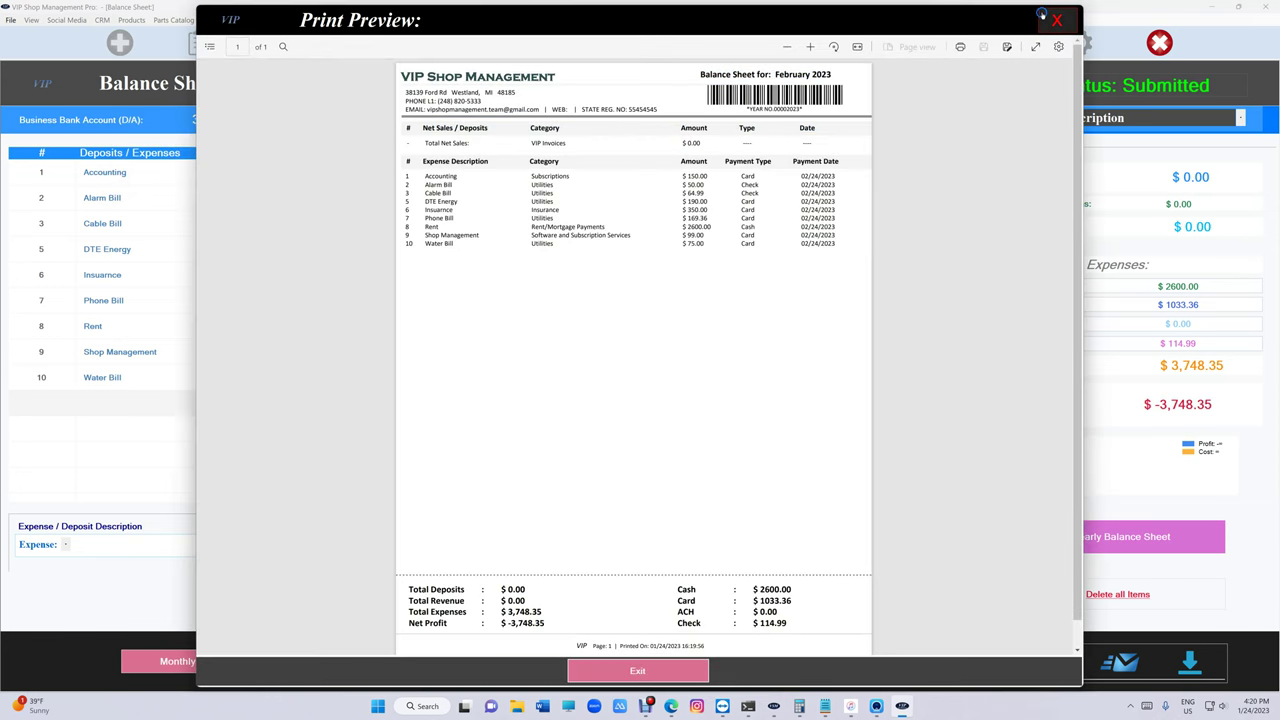
{"action": "left_click", "coordinate": [1045, 15]}
{"action": "left_click", "coordinate": [546, 662]}
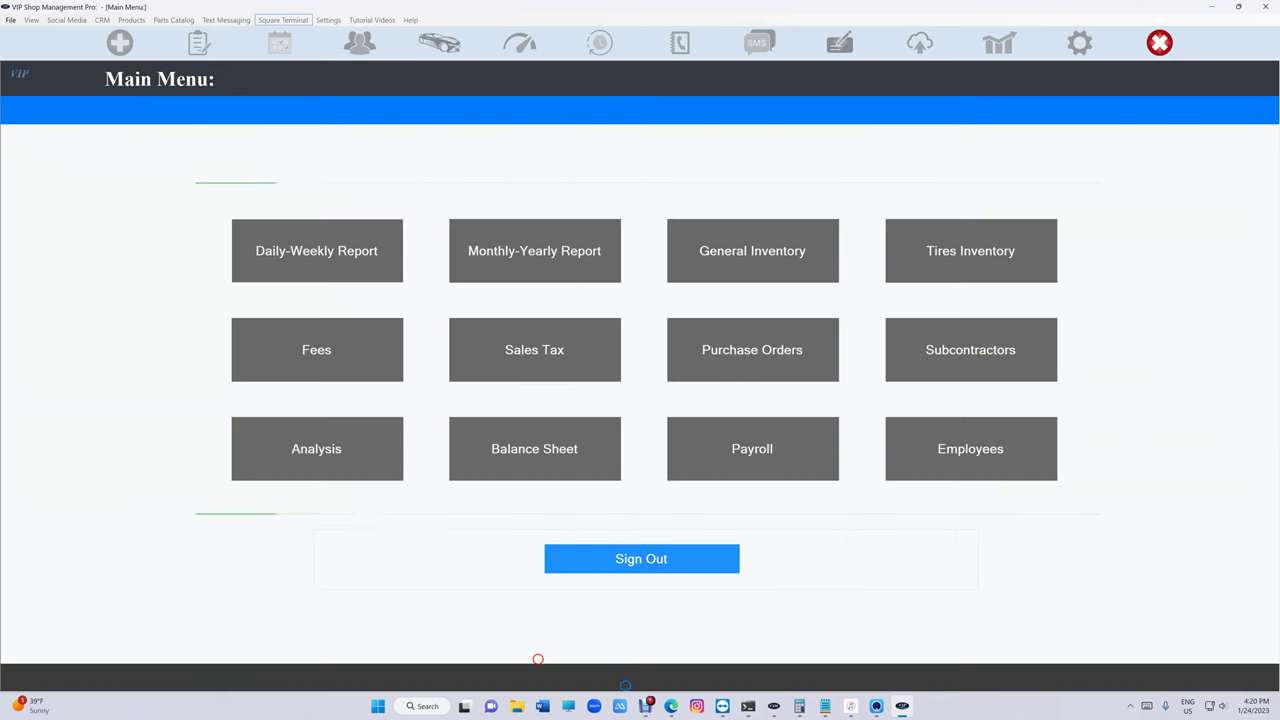
- Sign out of the Main Menu back to a blank New Estimate screen
{"action": "left_click", "coordinate": [598, 556]}
{"action": "left_click", "coordinate": [876, 706]}
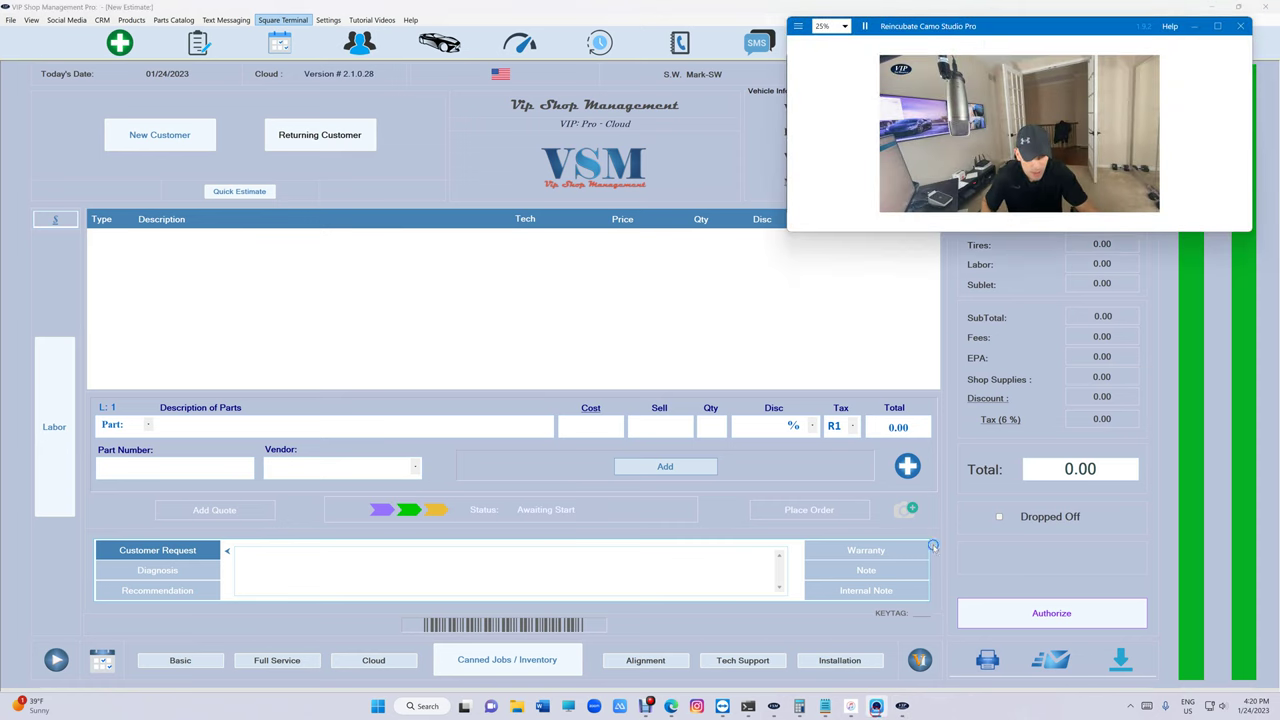